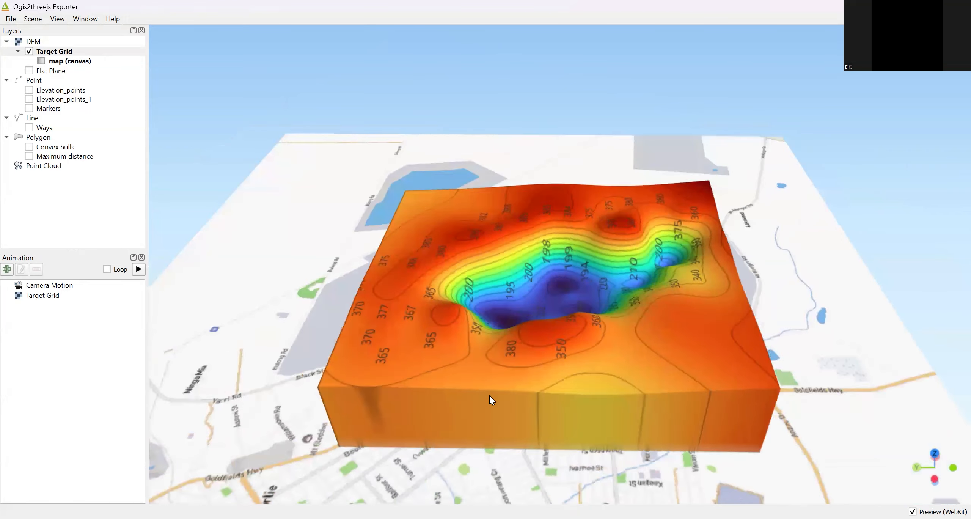
Inspect the Target Grid 3D terrain model from the side and from low viewing angles
{"action": "left_click_drag", "start_coordinate": [520, 371], "coordinate": [613, 359]}
{"action": "left_click_drag", "start_coordinate": [338, 392], "coordinate": [386, 350]}
{"action": "left_click_drag", "start_coordinate": [430, 429], "coordinate": [581, 344]}
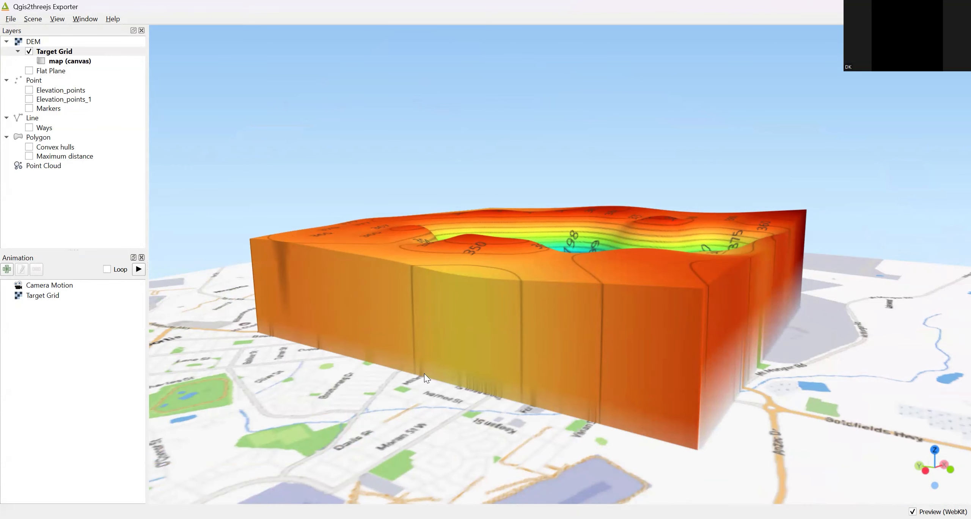
{"action": "left_click_drag", "start_coordinate": [639, 363], "coordinate": [530, 396]}
{"action": "left_click_drag", "start_coordinate": [422, 416], "coordinate": [518, 348]}
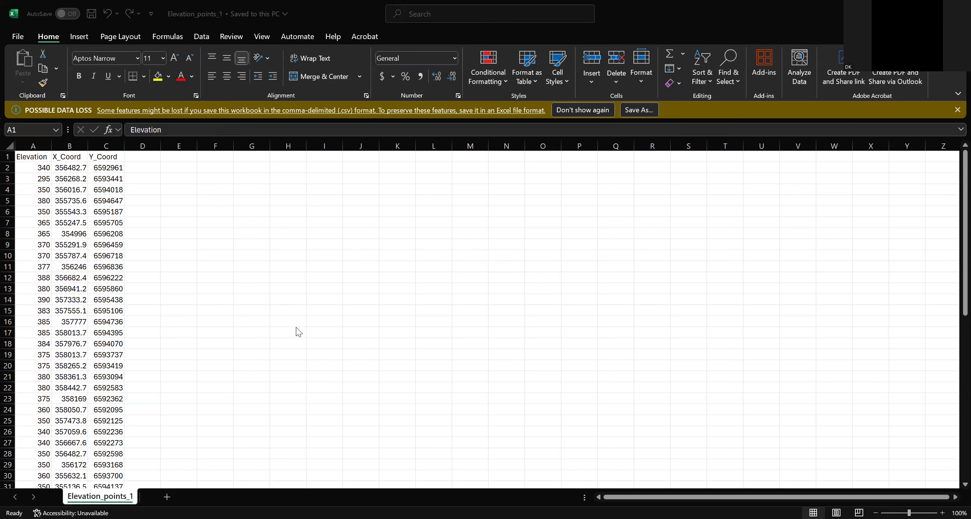
Review the Elevation, X_Coord and Y_Coord columns of the Elevation_points_1 spreadsheet in Excel
{"action": "scroll", "coordinate": [299, 334], "scroll_direction": "down", "scroll_amount": 1}
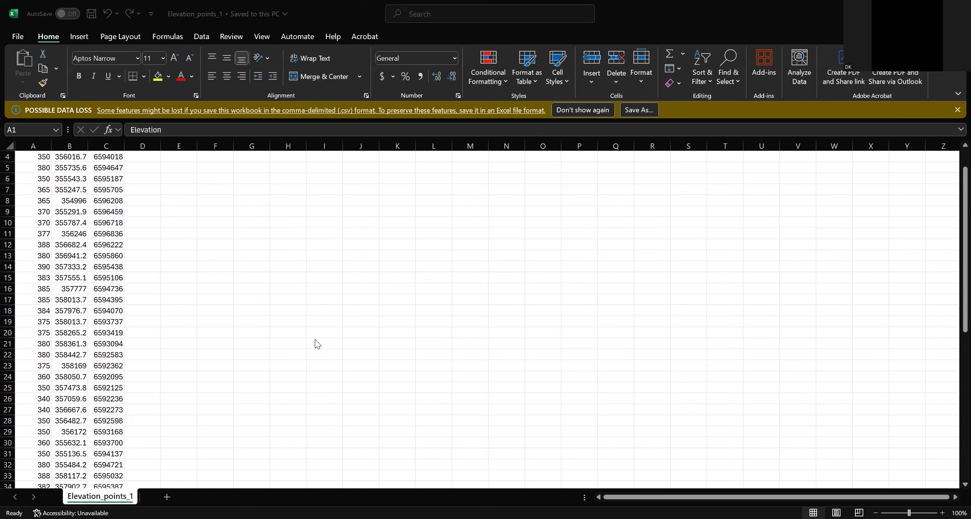
{"action": "scroll", "coordinate": [317, 346], "scroll_direction": "down", "scroll_amount": 2}
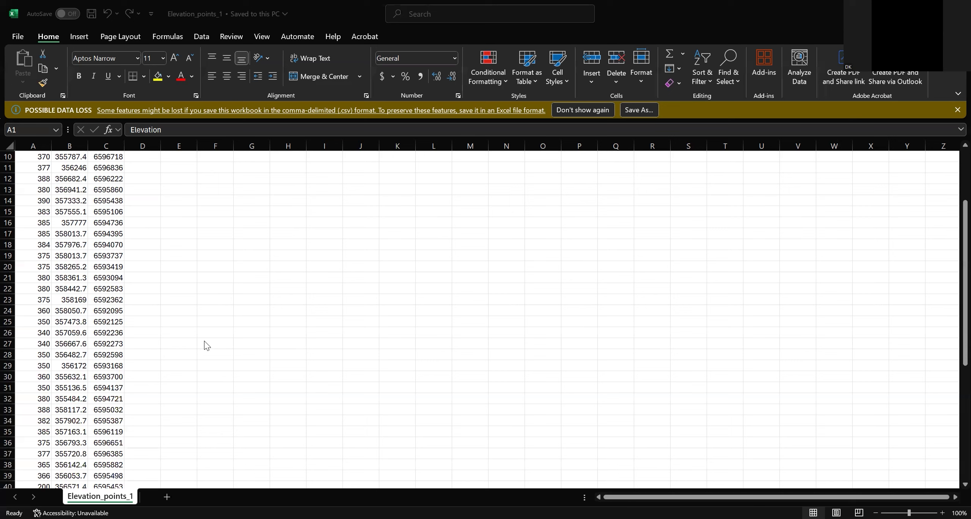
{"action": "scroll", "coordinate": [84, 277], "scroll_direction": "up", "scroll_amount": 2}
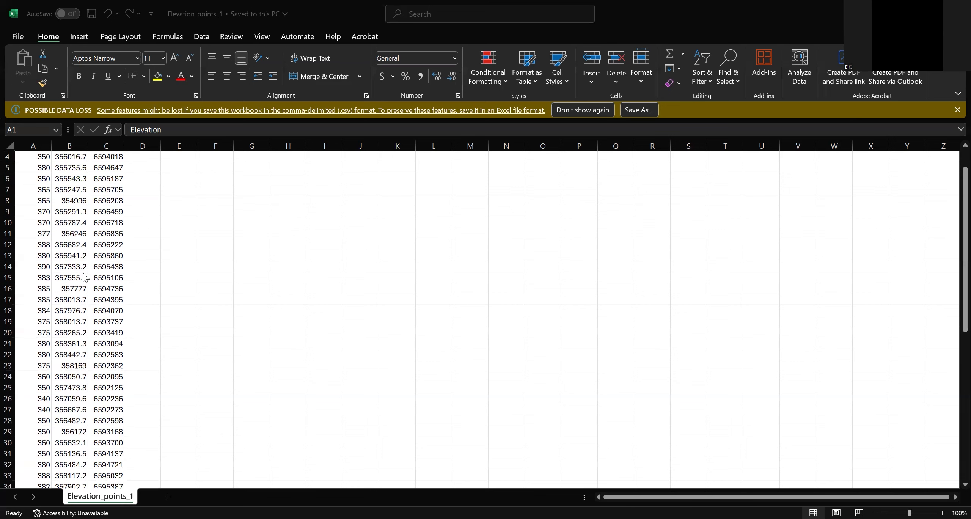
{"action": "scroll", "coordinate": [80, 194], "scroll_direction": "up", "scroll_amount": 1}
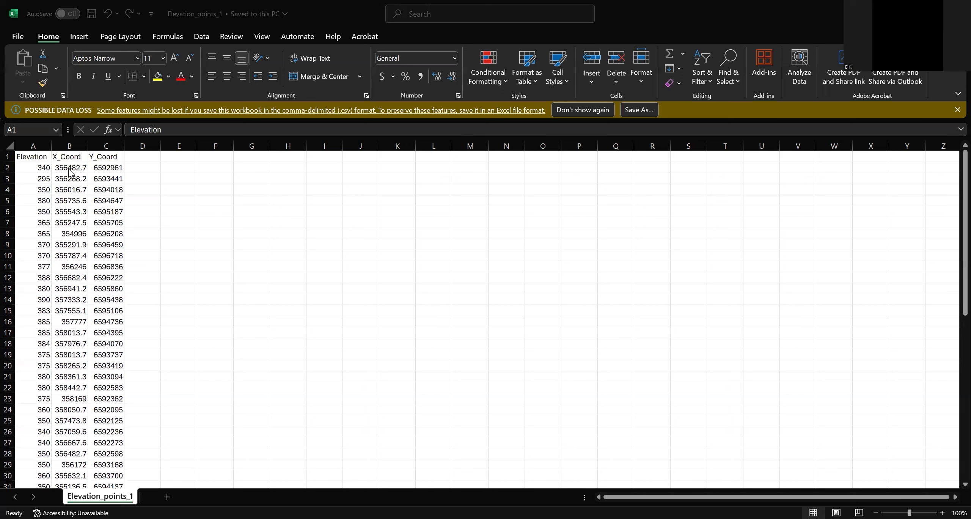
{"action": "left_click", "coordinate": [68, 170]}
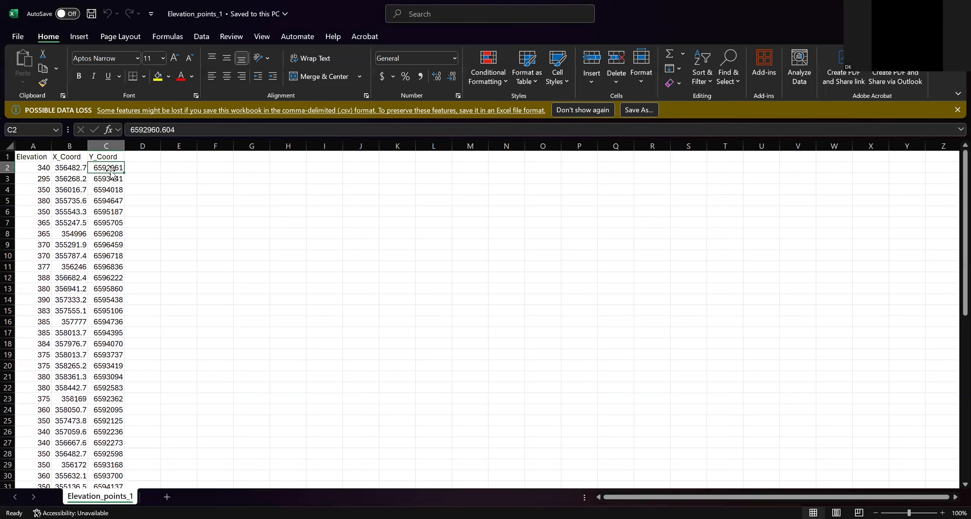
{"action": "left_click", "coordinate": [40, 173]}
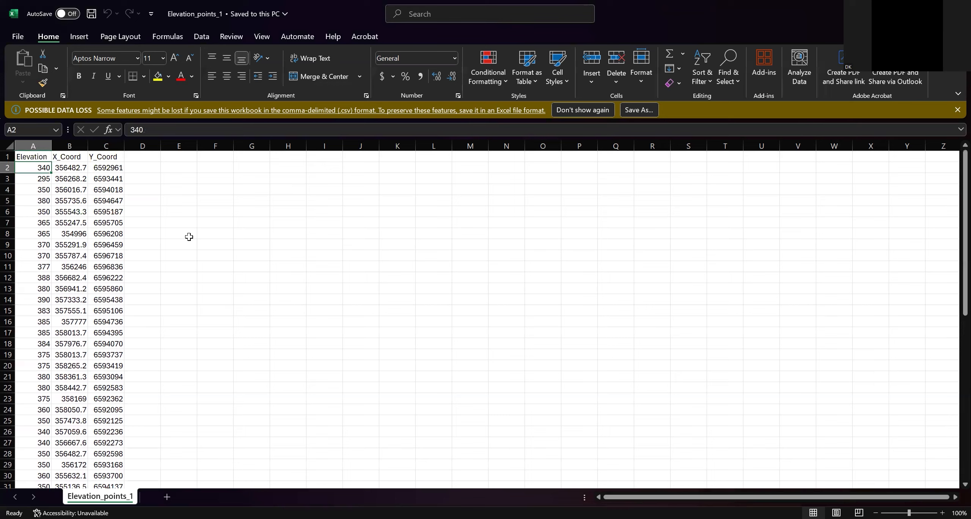
Switch to QGIS, close the delimited text import without adding a layer, and show and select the Elevation_points_1 layer
{"action": "key", "text": "alt+Tab"}
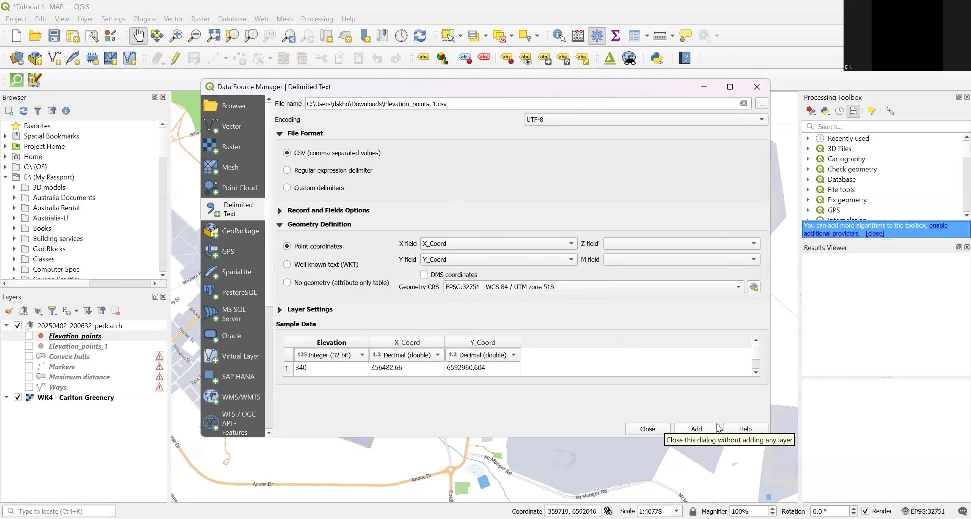
{"action": "left_click", "coordinate": [756, 87]}
{"action": "left_click", "coordinate": [29, 346]}
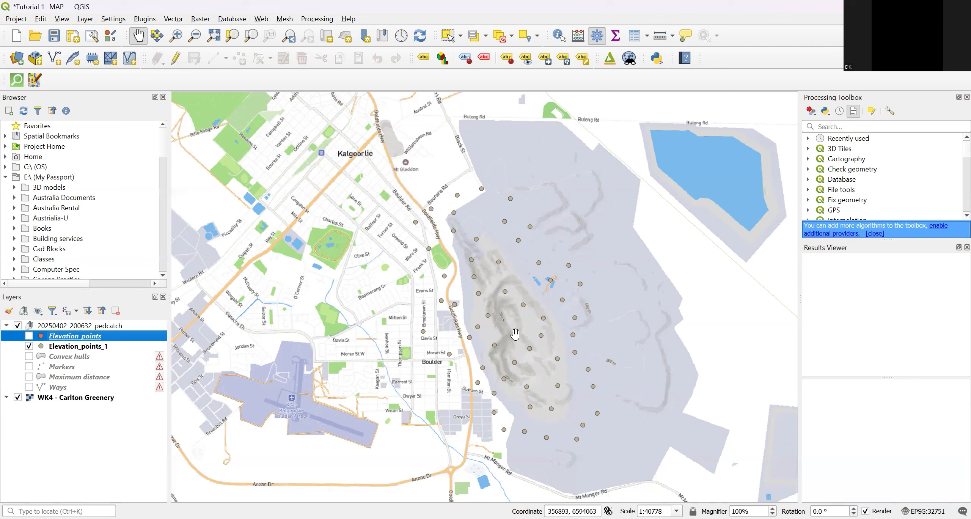
{"action": "key", "text": "Down"}
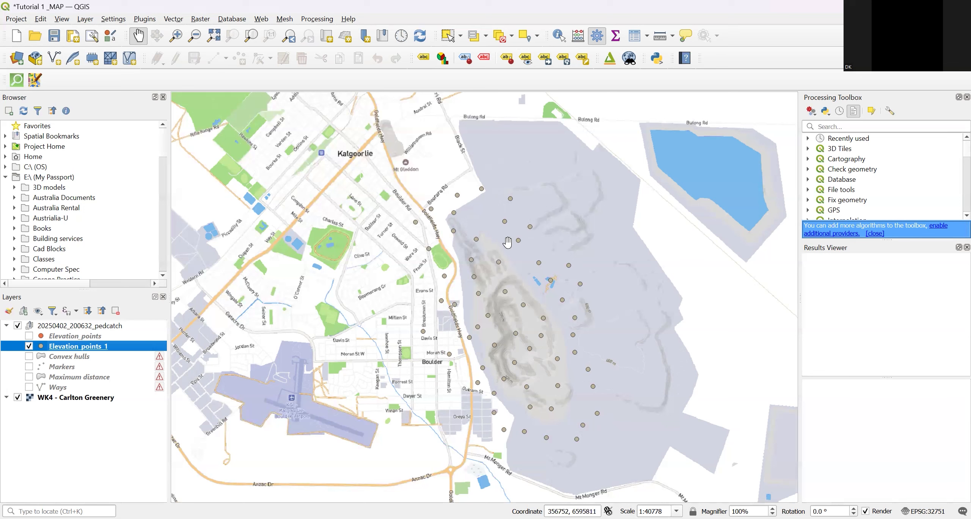
Check the source and coordinate reference system information in the Elevation_points_1 layer properties
{"action": "right_click", "coordinate": [111, 348]}
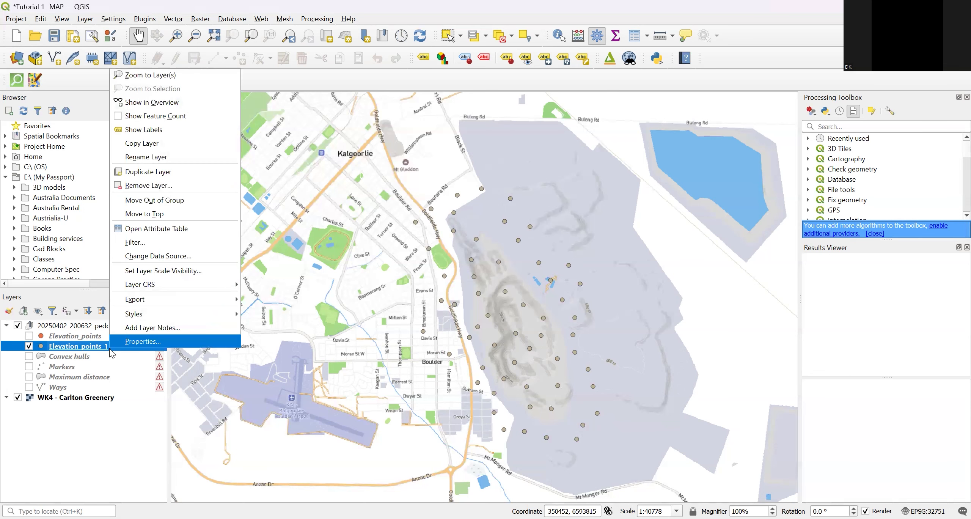
{"action": "left_click", "coordinate": [142, 341]}
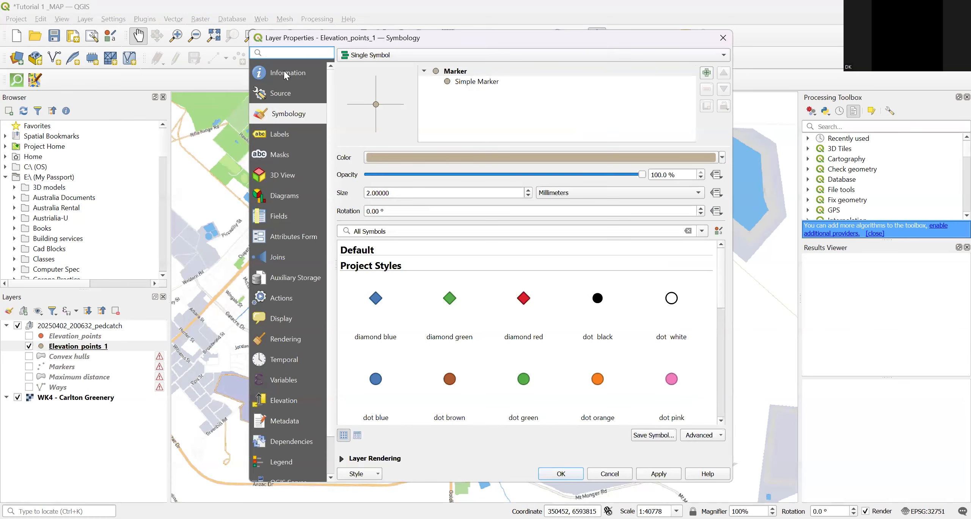
{"action": "left_click", "coordinate": [284, 71]}
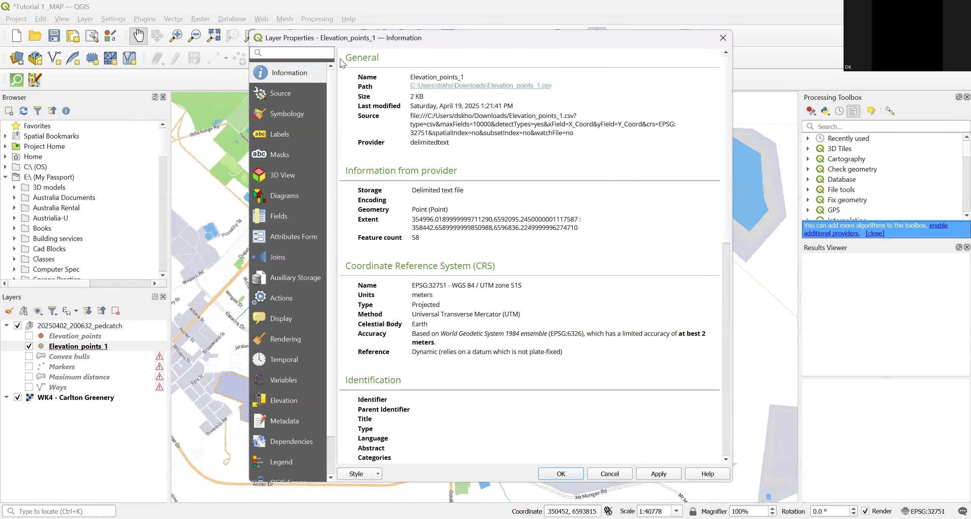
{"action": "left_click_drag", "start_coordinate": [326, 39], "coordinate": [395, 107]}
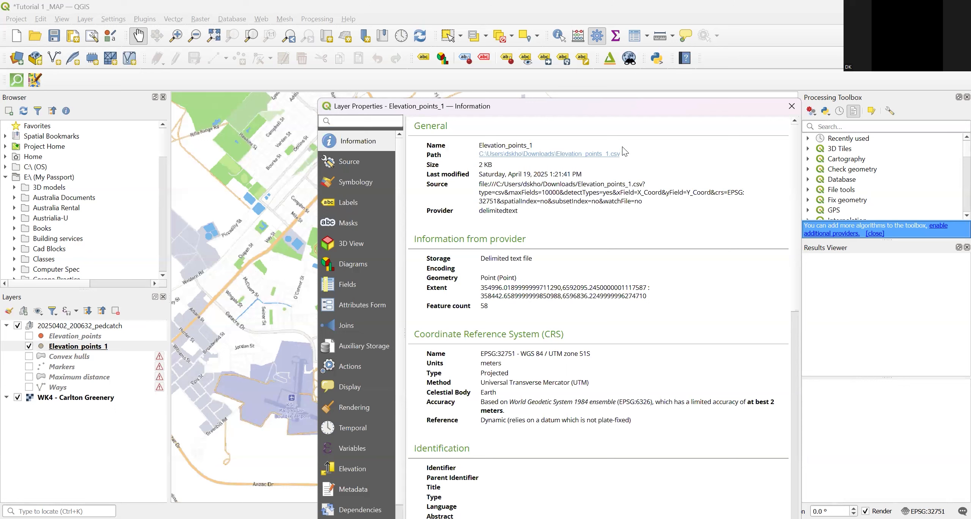
{"action": "left_click", "coordinate": [792, 106]}
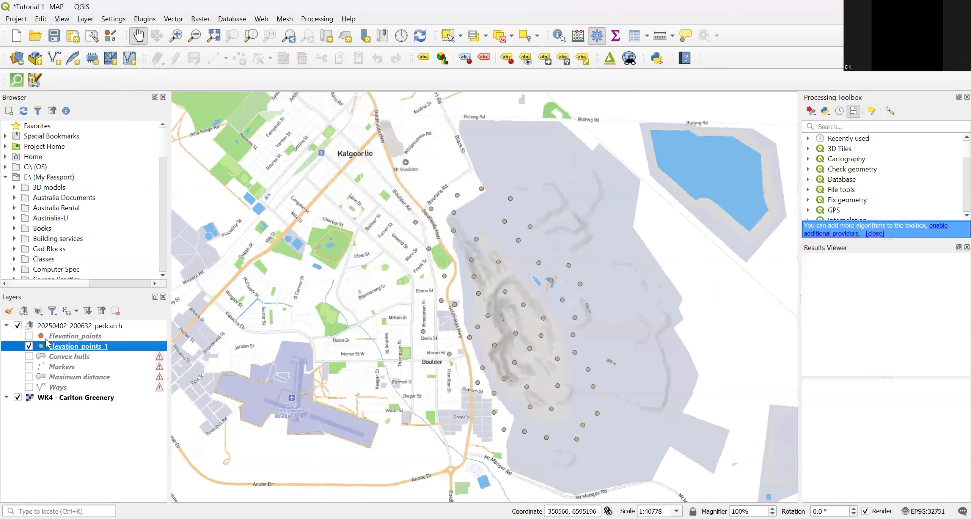
{"action": "right_click", "coordinate": [75, 349]}
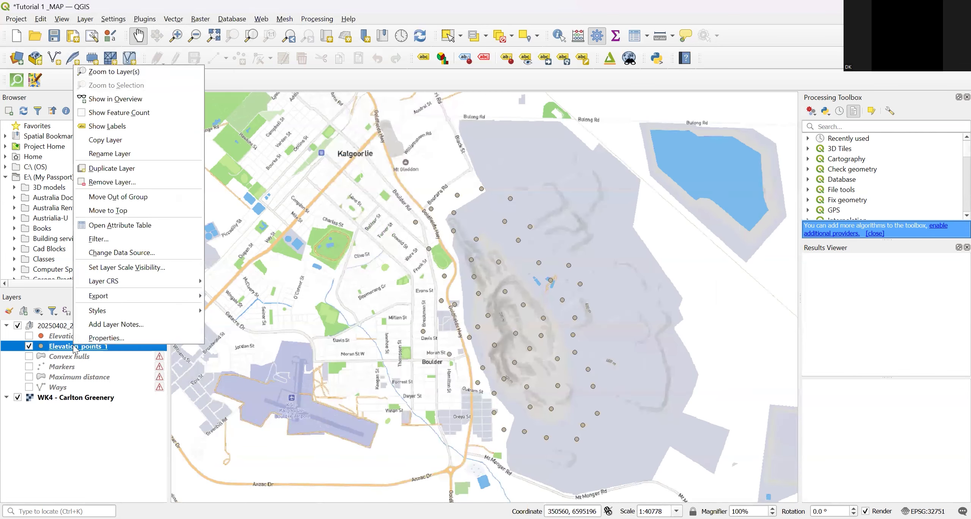
{"action": "mouse_move", "coordinate": [108, 288]}
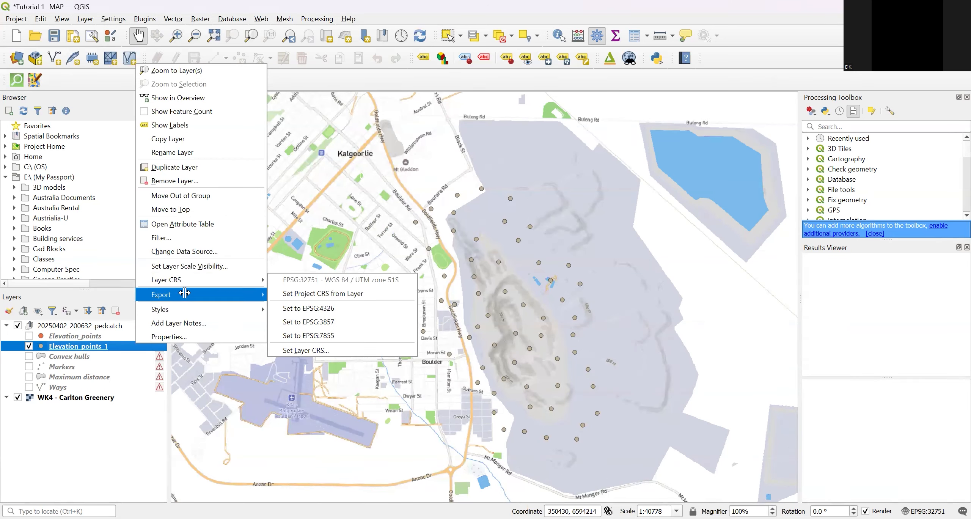
{"action": "mouse_move", "coordinate": [182, 289]}
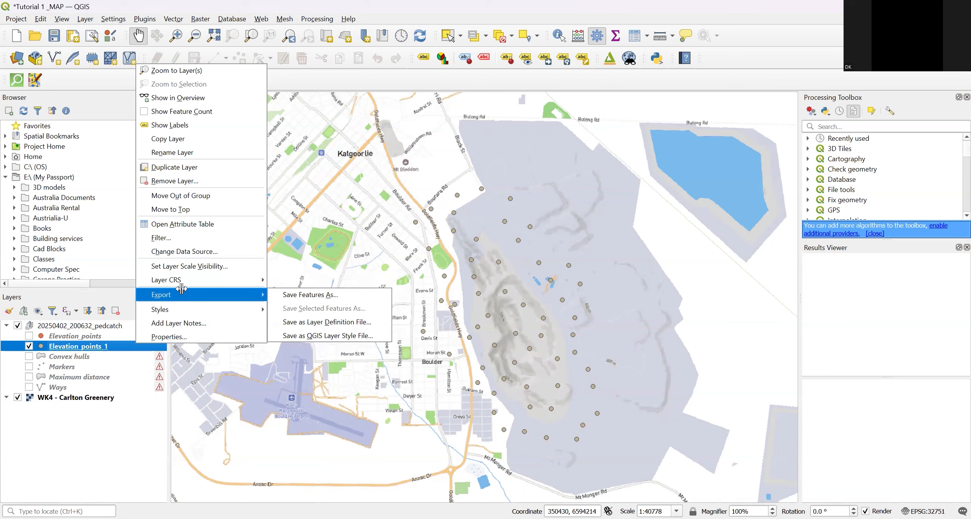
{"action": "left_click", "coordinate": [282, 294]}
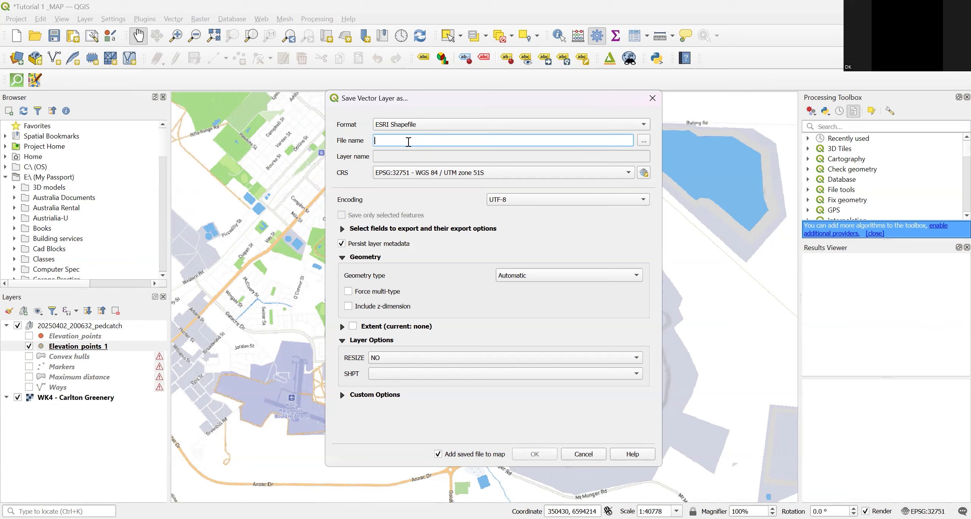
{"action": "type", "text": "ELEVATION_POINTS"}
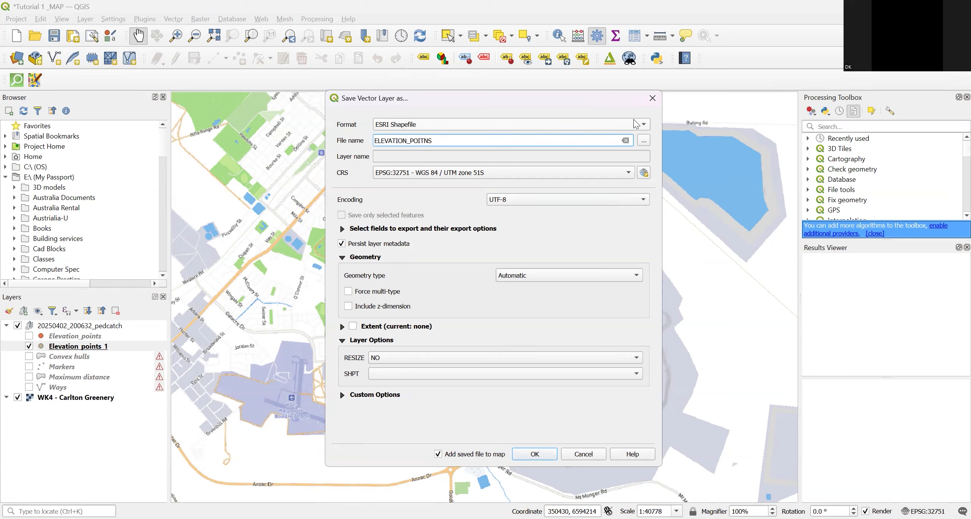
{"action": "left_click", "coordinate": [450, 125]}
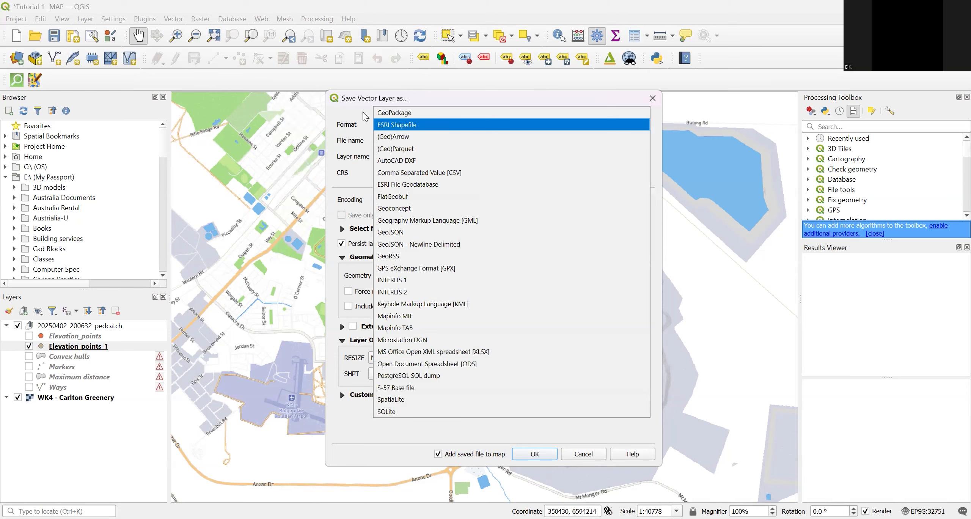
{"action": "left_click", "coordinate": [524, 123]}
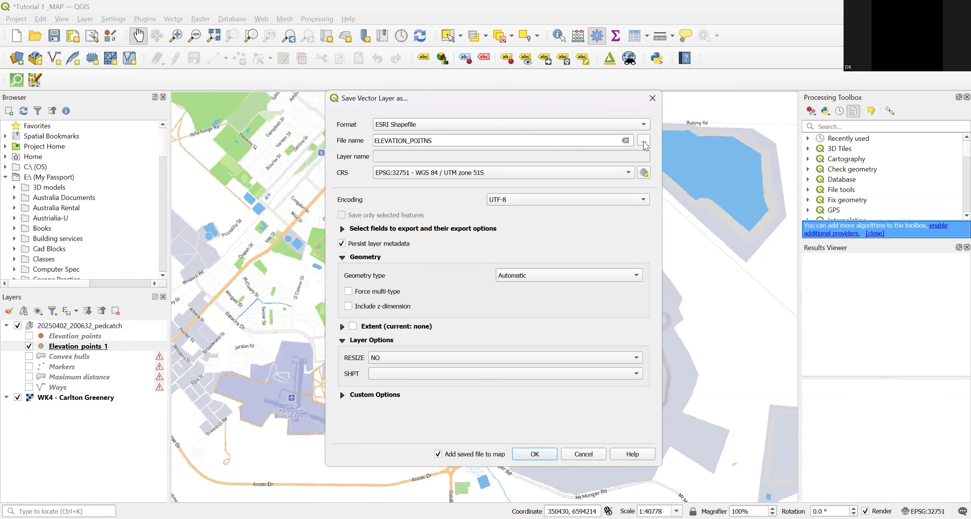
{"action": "left_click", "coordinate": [644, 143]}
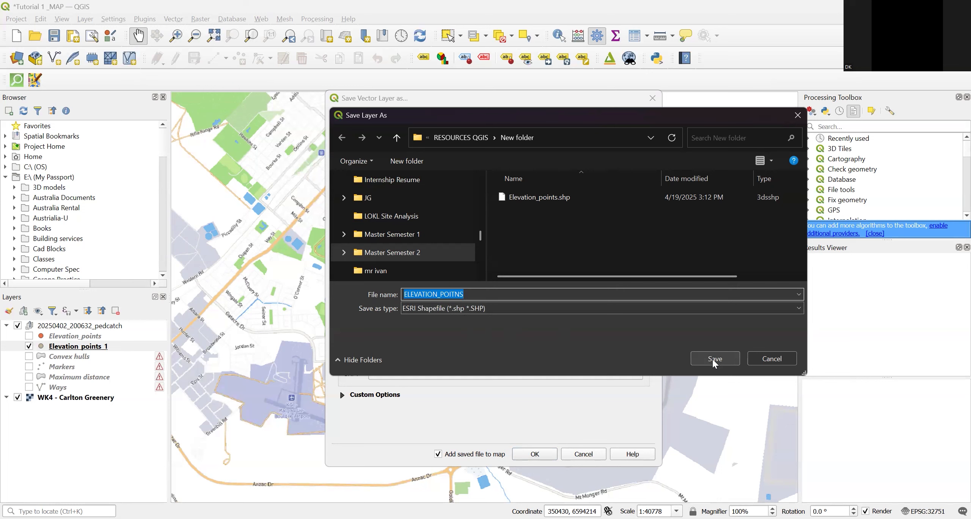
{"action": "left_click", "coordinate": [767, 360]}
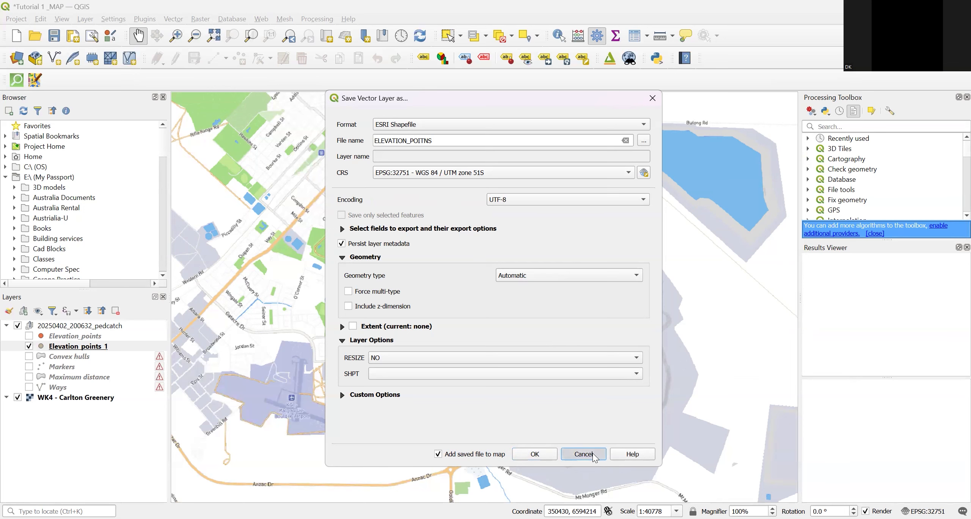
{"action": "left_click", "coordinate": [583, 454]}
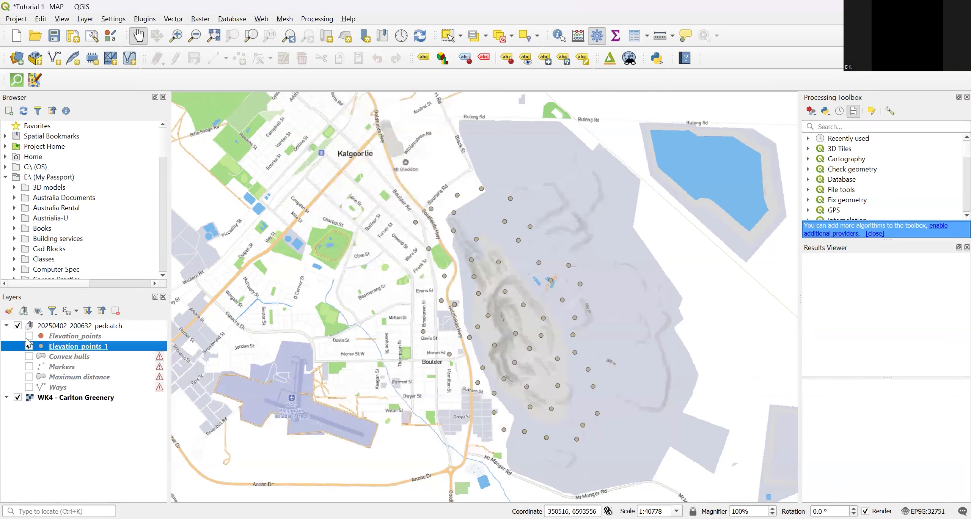
Show the Elevation_points layer and remove the Elevation_points_1 layer from the project
{"action": "left_click", "coordinate": [29, 336]}
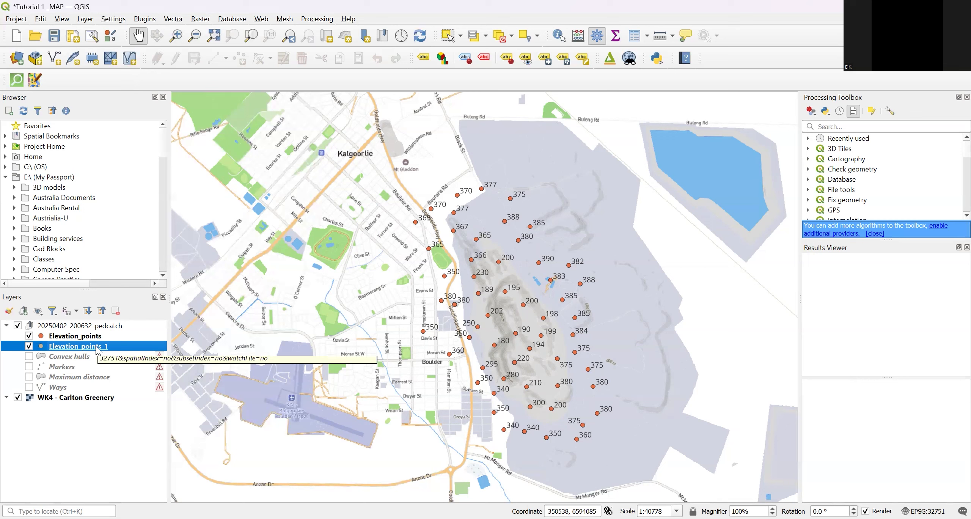
{"action": "right_click", "coordinate": [97, 348]}
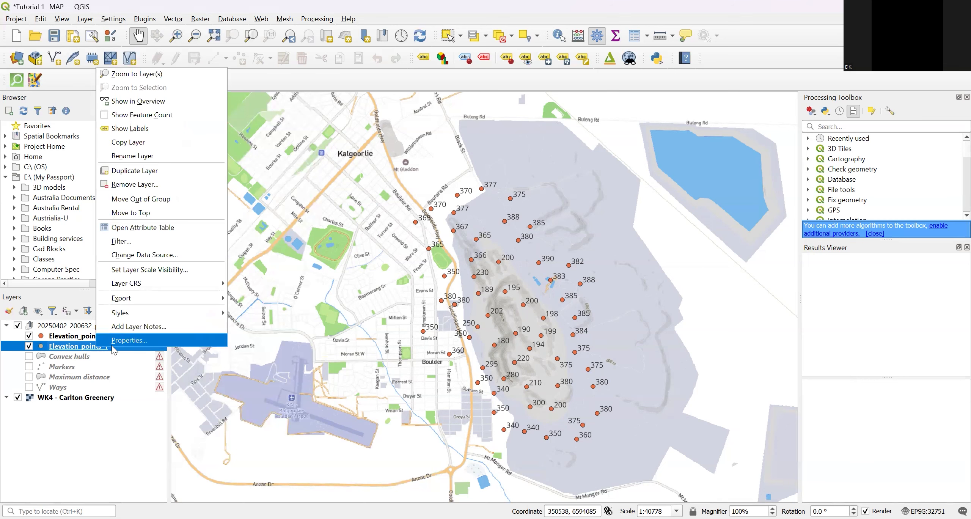
{"action": "left_click", "coordinate": [83, 347]}
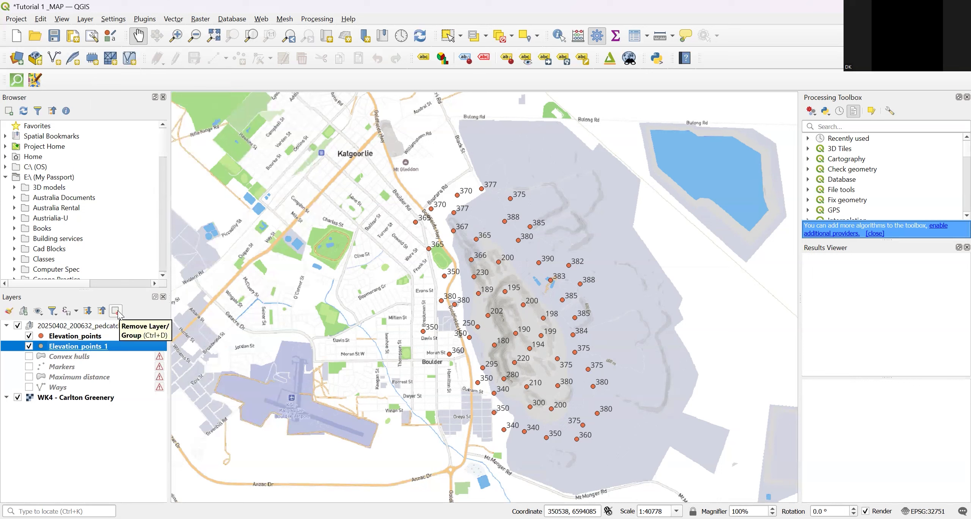
{"action": "left_click", "coordinate": [117, 312]}
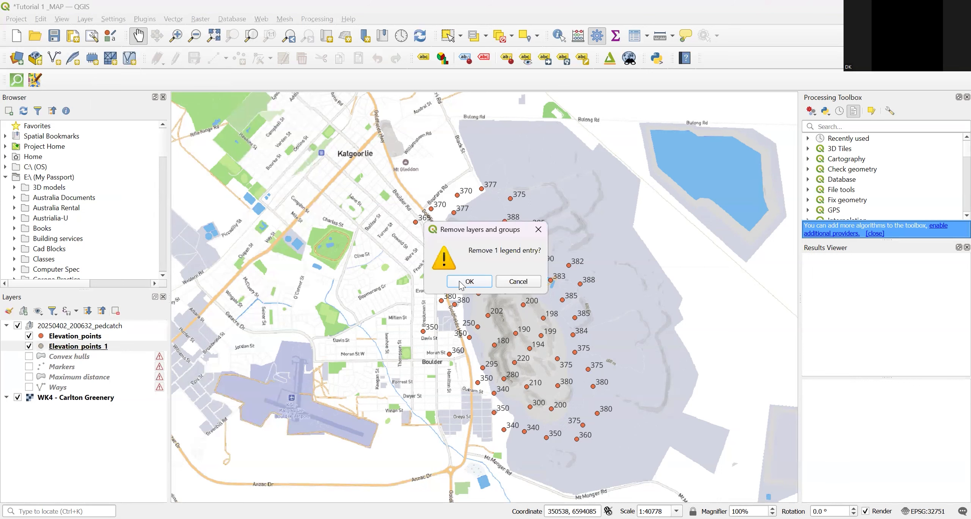
{"action": "left_click", "coordinate": [462, 283]}
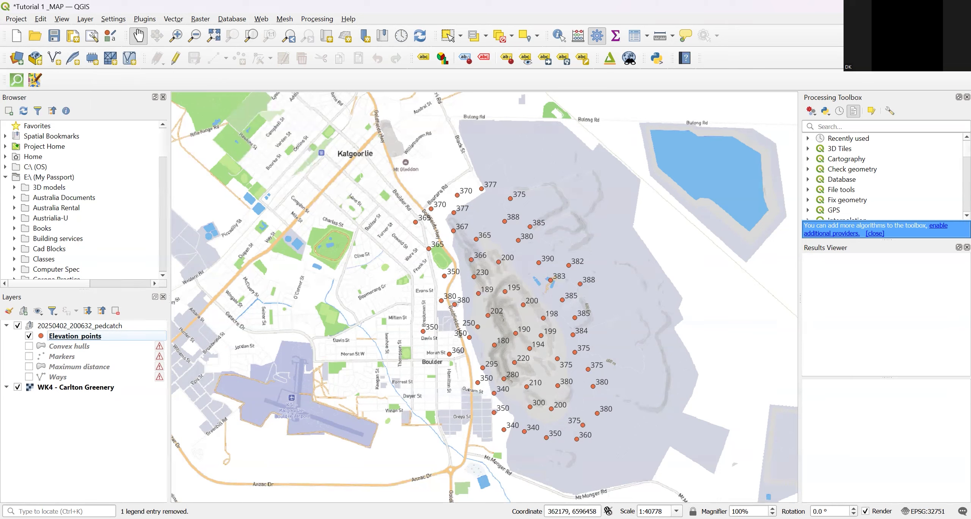
Search the processing algorithms for THIN, view the Thin plate spline parameters and close them without running
{"action": "left_click", "coordinate": [839, 125]}
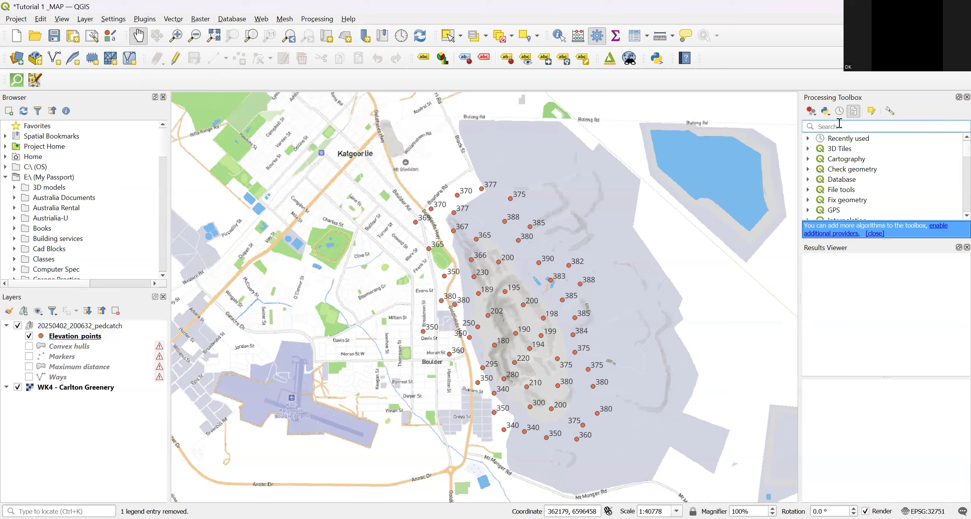
{"action": "type", "text": "THIN"}
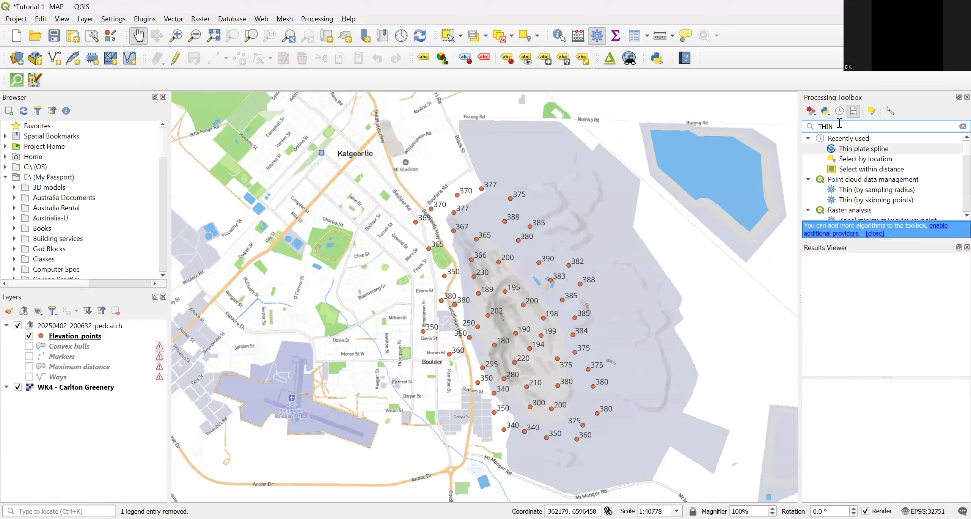
{"action": "left_click", "coordinate": [860, 150]}
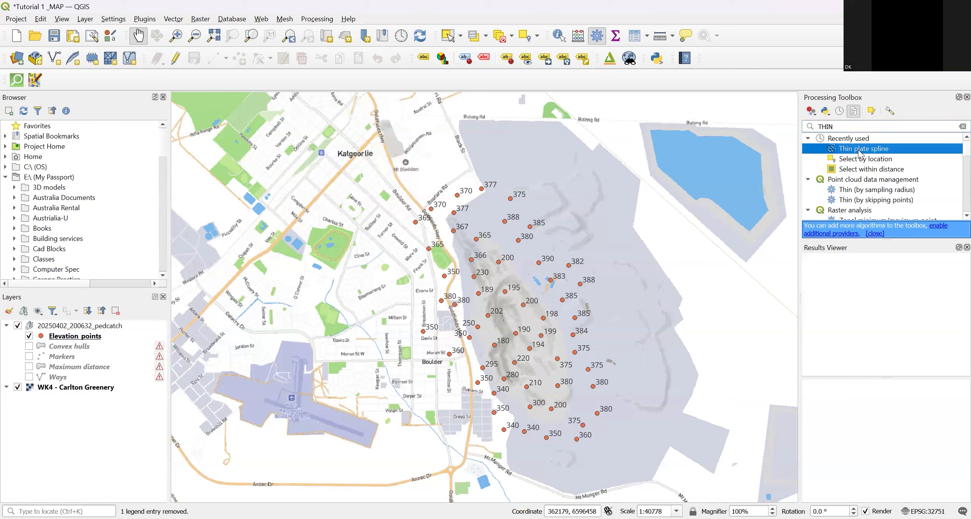
{"action": "double_click", "coordinate": [860, 151]}
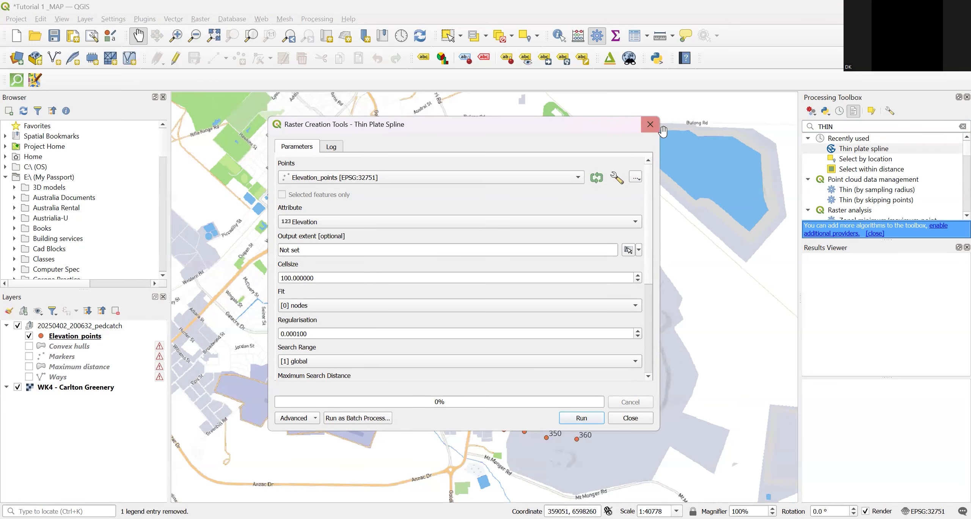
{"action": "left_click", "coordinate": [649, 130]}
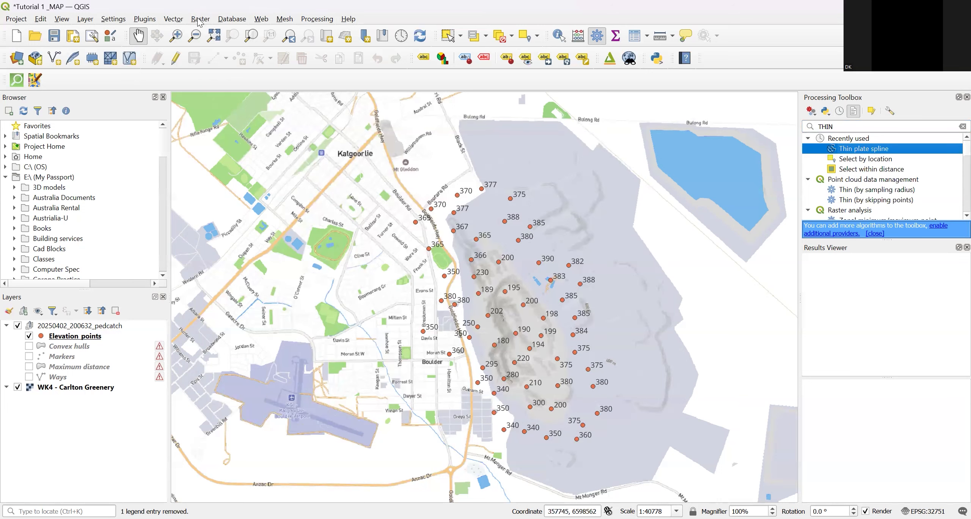
Open the plugin manager and search all plugins for SAGA
{"action": "left_click", "coordinate": [145, 19]}
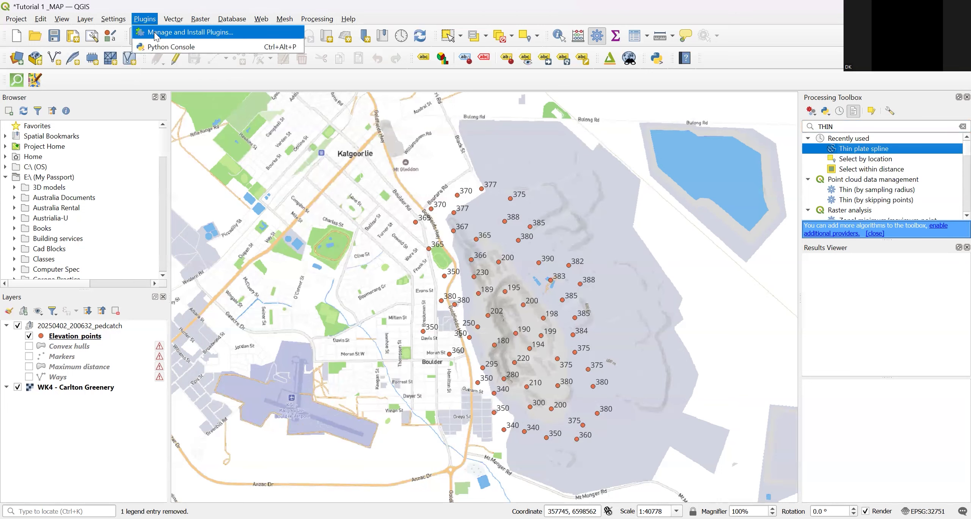
{"action": "left_click", "coordinate": [155, 34]}
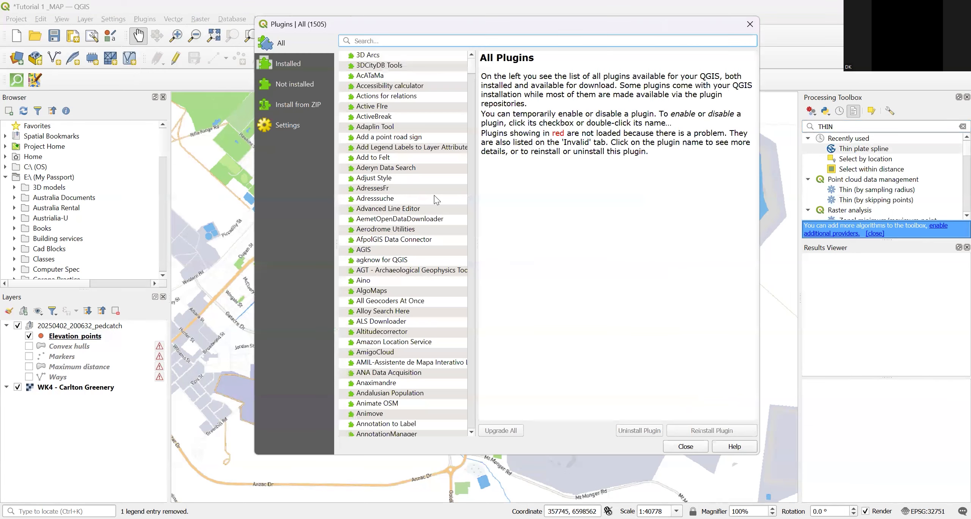
{"action": "left_click", "coordinate": [287, 125]}
{"action": "left_click", "coordinate": [296, 84]}
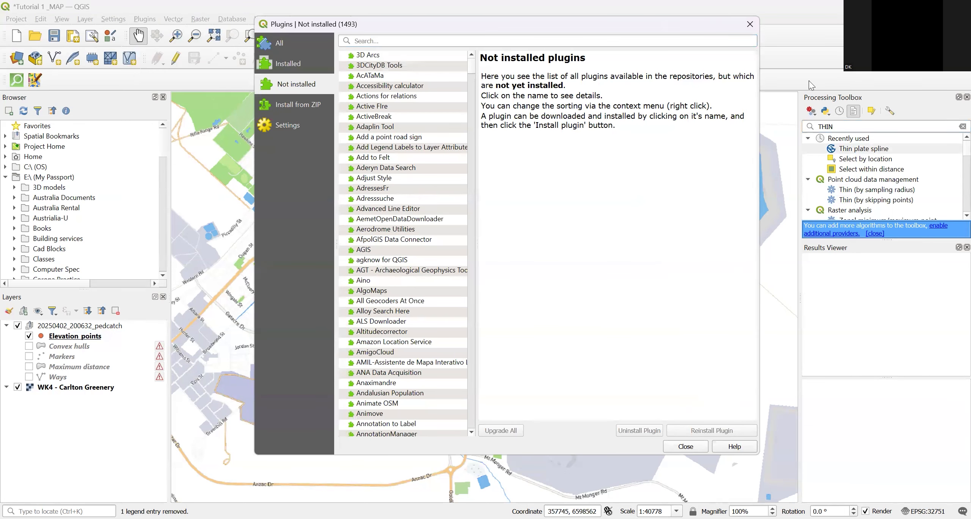
{"action": "left_click_drag", "start_coordinate": [726, 22], "coordinate": [738, 129]}
{"action": "type", "text": "THI"}
{"action": "key", "text": "BackSpace"}
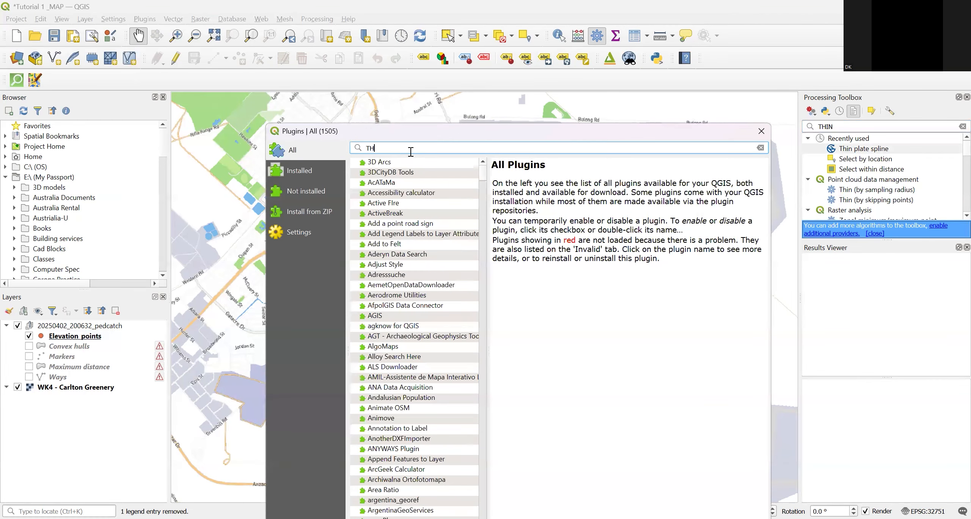
{"action": "key", "text": "BackSpace"}
{"action": "key", "text": "BackSpace"}
{"action": "type", "text": "SA"}
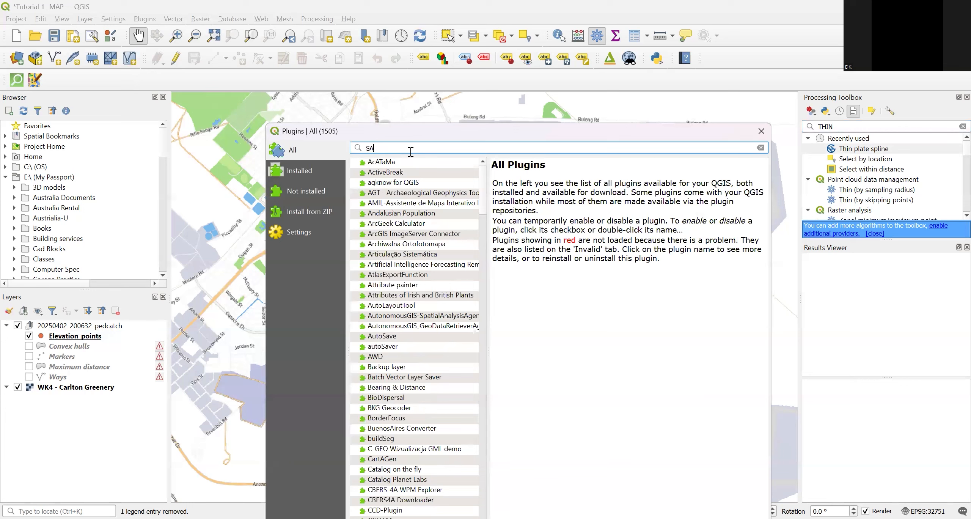
{"action": "type", "text": "GA"}
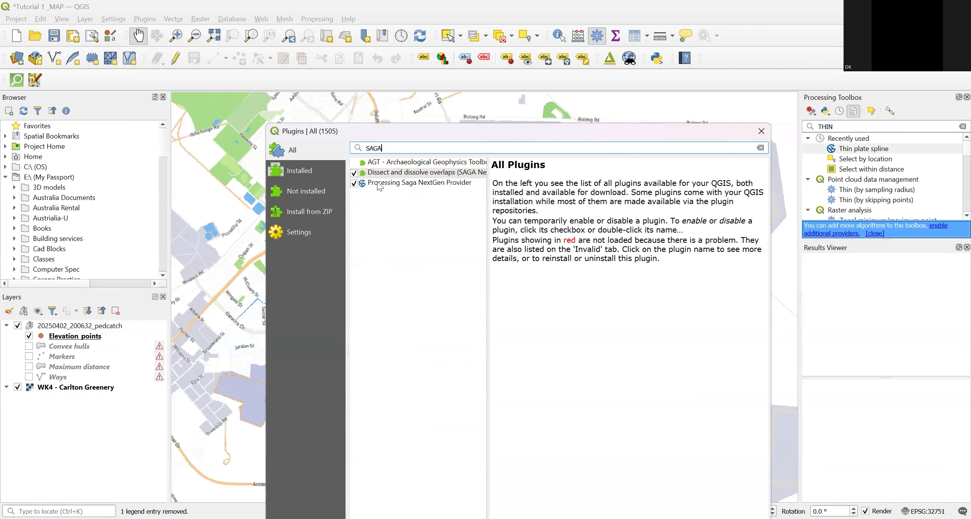
Check the details of the Processing Saga NextGen Provider plugin and close the plugin manager
{"action": "left_click", "coordinate": [392, 182]}
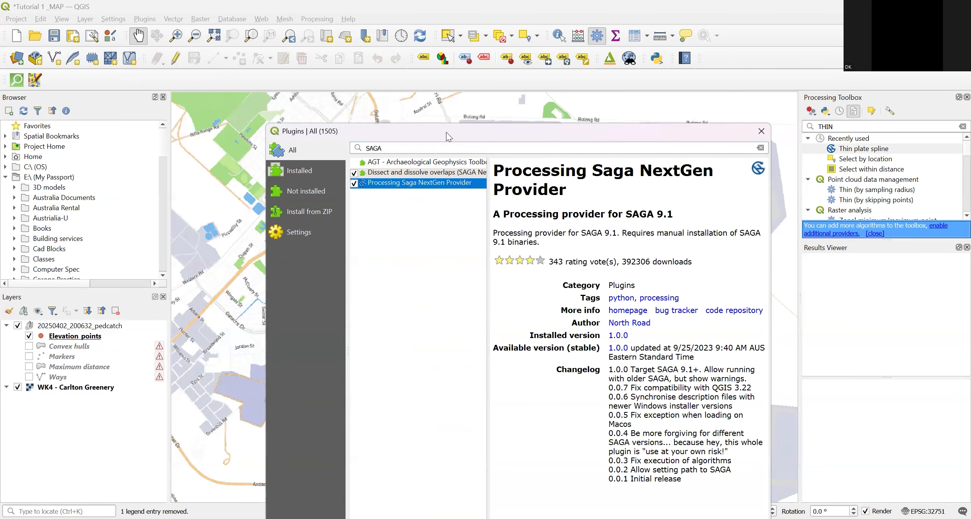
{"action": "left_click_drag", "start_coordinate": [446, 132], "coordinate": [420, 28]}
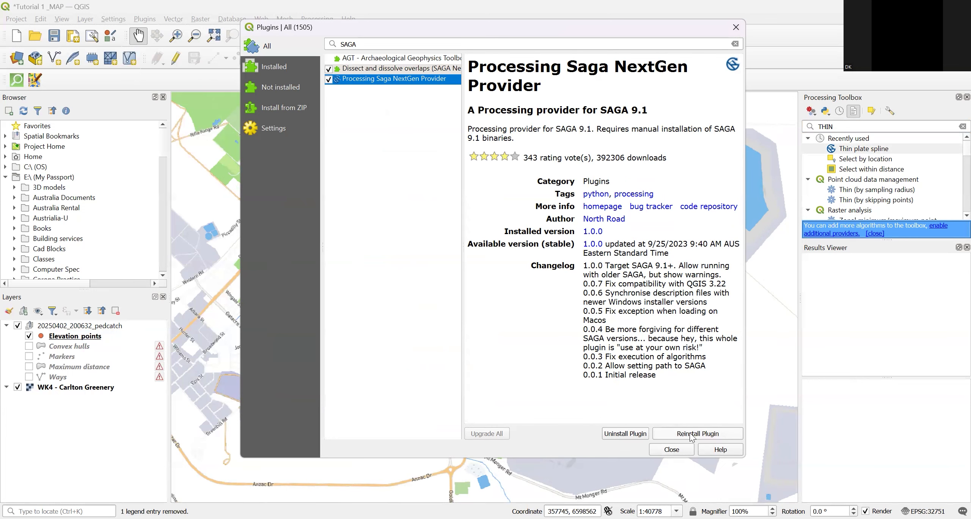
{"action": "left_click", "coordinate": [736, 27]}
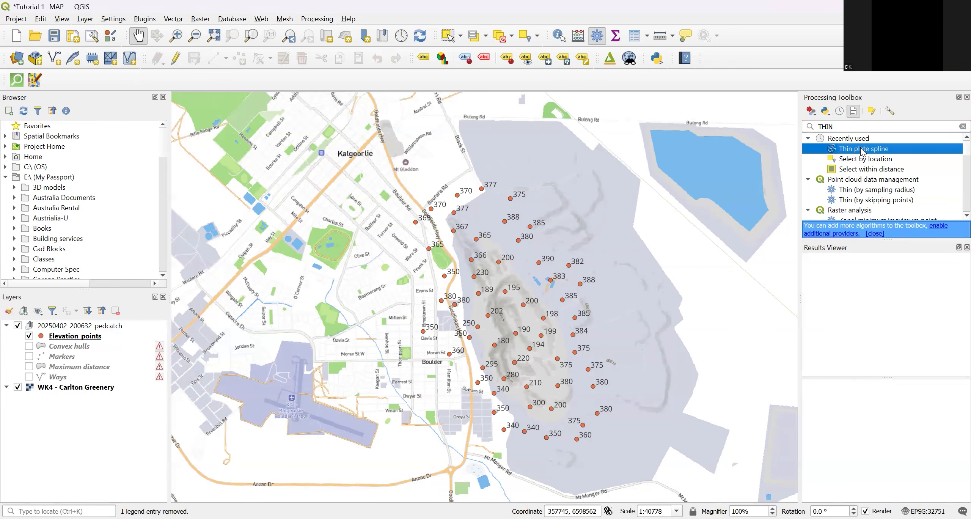
Open Thin plate spline for Elevation_points and draw its output extent on the map as a rectangle enclosing all the elevation points
{"action": "double_click", "coordinate": [887, 151]}
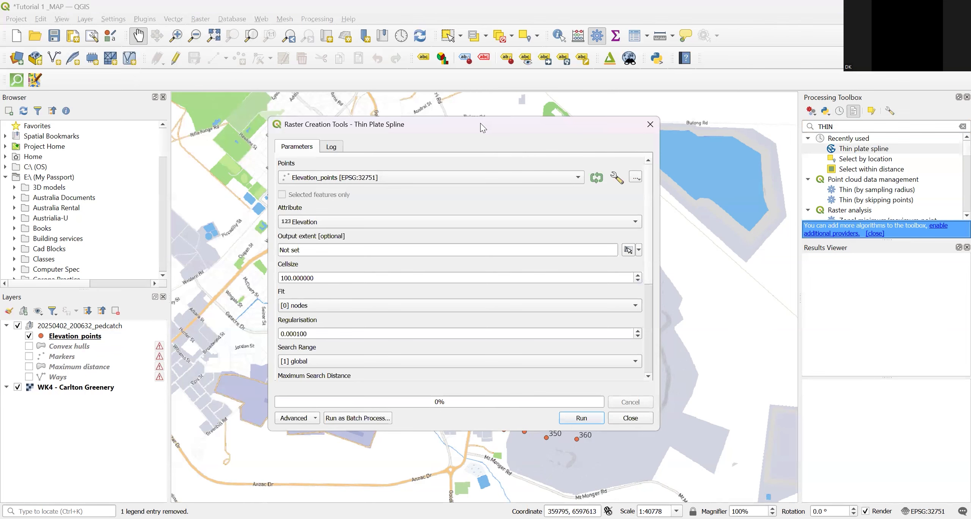
{"action": "left_click_drag", "start_coordinate": [481, 124], "coordinate": [623, 128]}
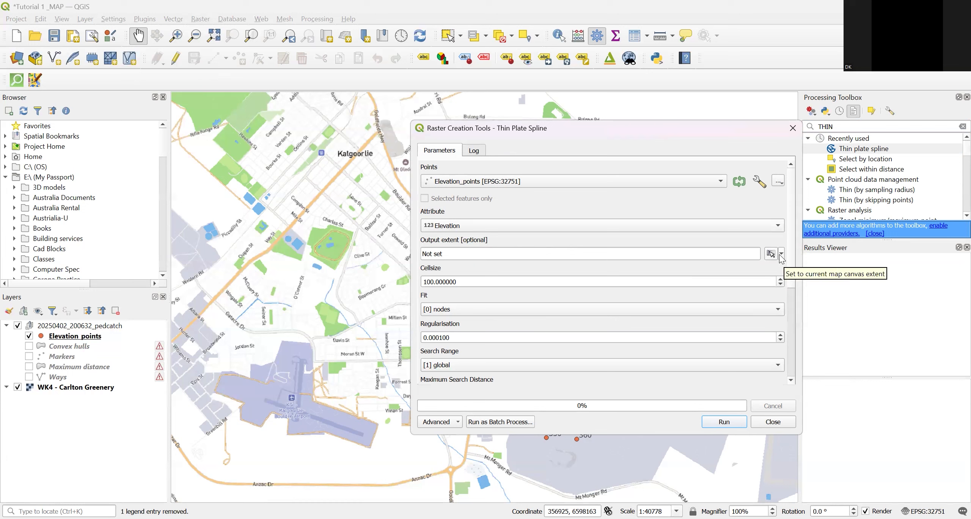
{"action": "left_click", "coordinate": [782, 254]}
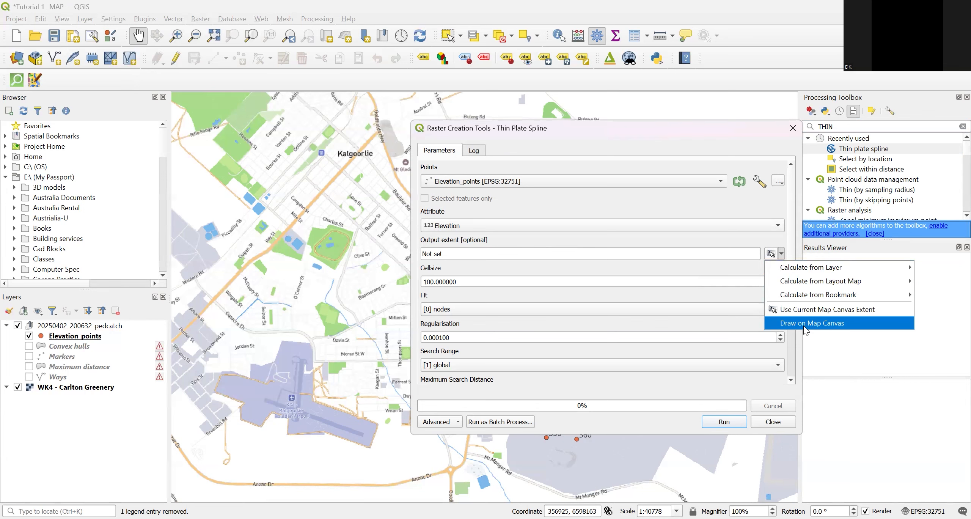
{"action": "left_click", "coordinate": [806, 325]}
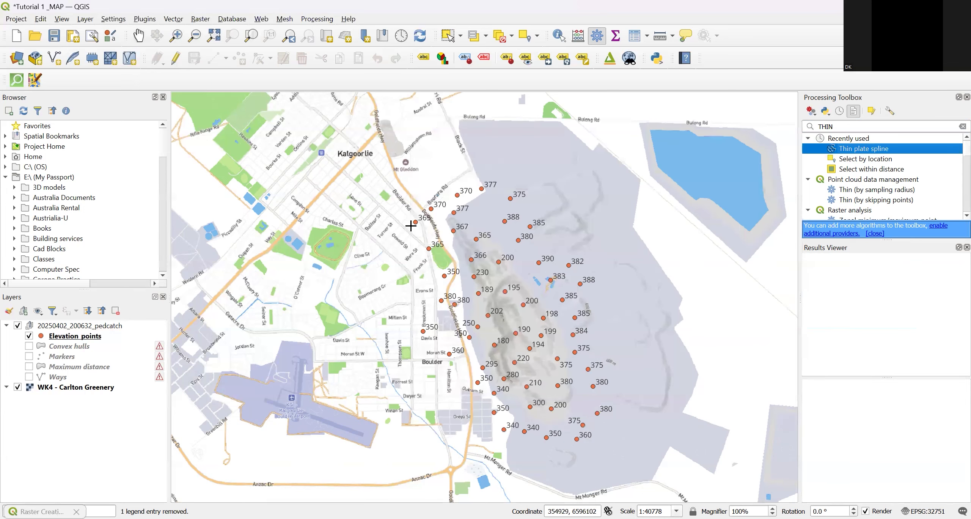
{"action": "mouse_move", "coordinate": [394, 171]}
{"action": "left_mouse_down"}
{"action": "mouse_move", "coordinate": [545, 396]}
{"action": "mouse_move", "coordinate": [611, 458]}
{"action": "mouse_move", "coordinate": [626, 460]}
{"action": "left_mouse_up"}
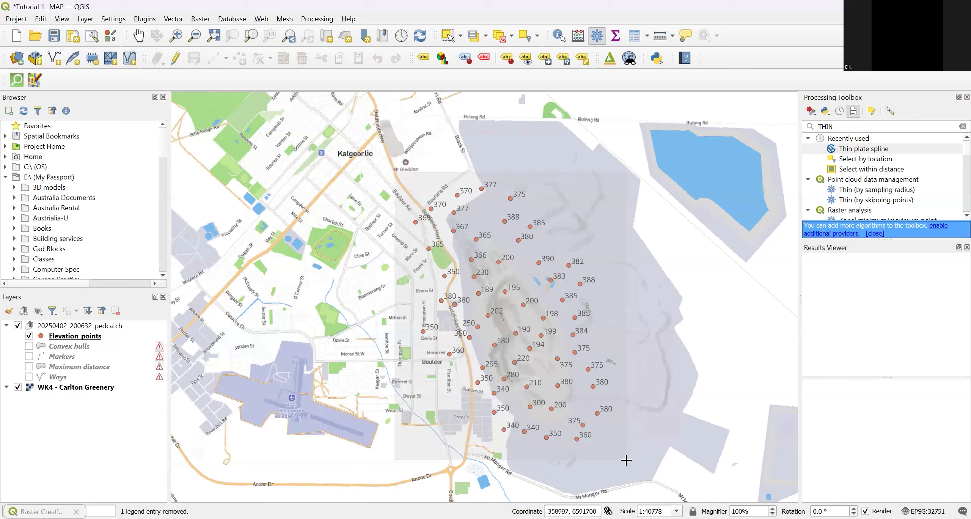
{"action": "mouse_move", "coordinate": [626, 460]}
{"action": "left_mouse_down"}
{"action": "mouse_move", "coordinate": [614, 437]}
{"action": "mouse_move", "coordinate": [631, 462]}
{"action": "left_mouse_up"}
{"action": "left_click_drag", "start_coordinate": [631, 462], "coordinate": [631, 462]}
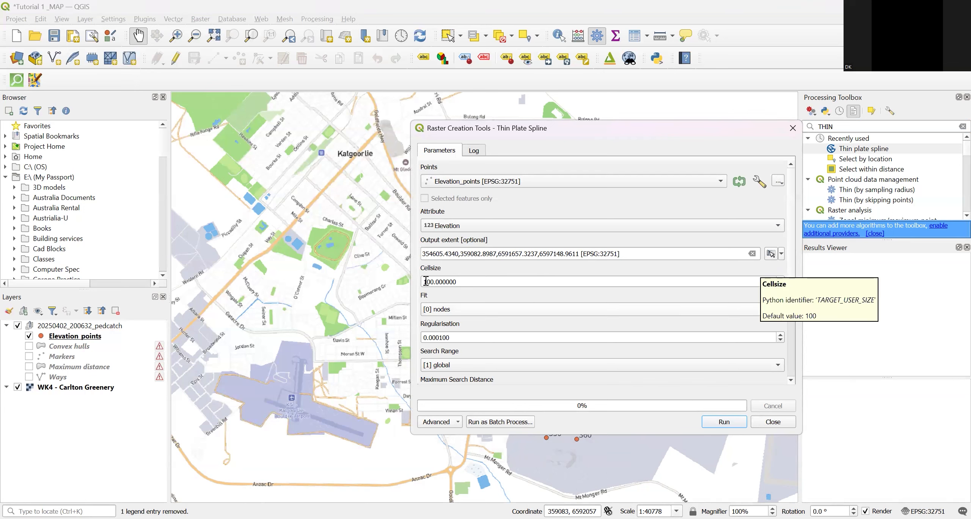
Set the Thin Plate Spline cellsize to 15, run the interpolation and close the dialog
{"action": "left_click_drag", "start_coordinate": [426, 282], "coordinate": [494, 296]}
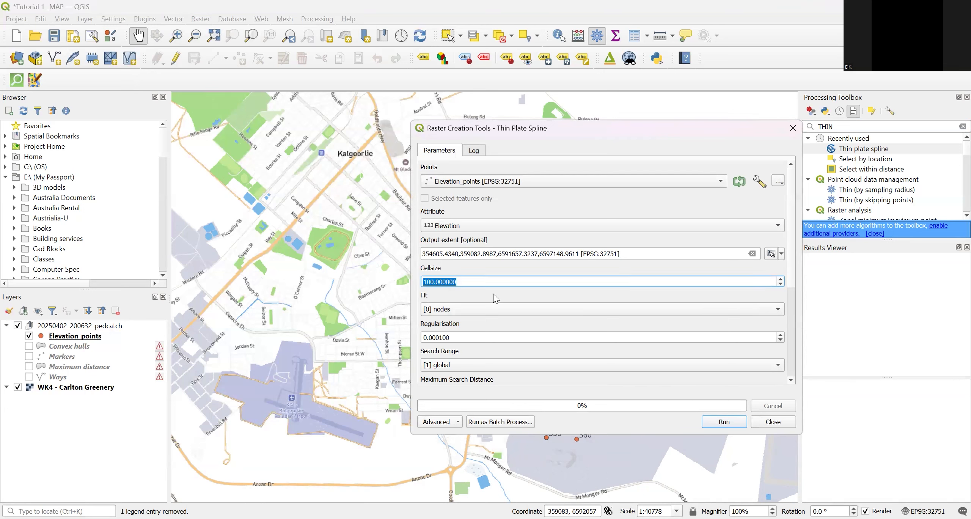
{"action": "type", "text": "15"}
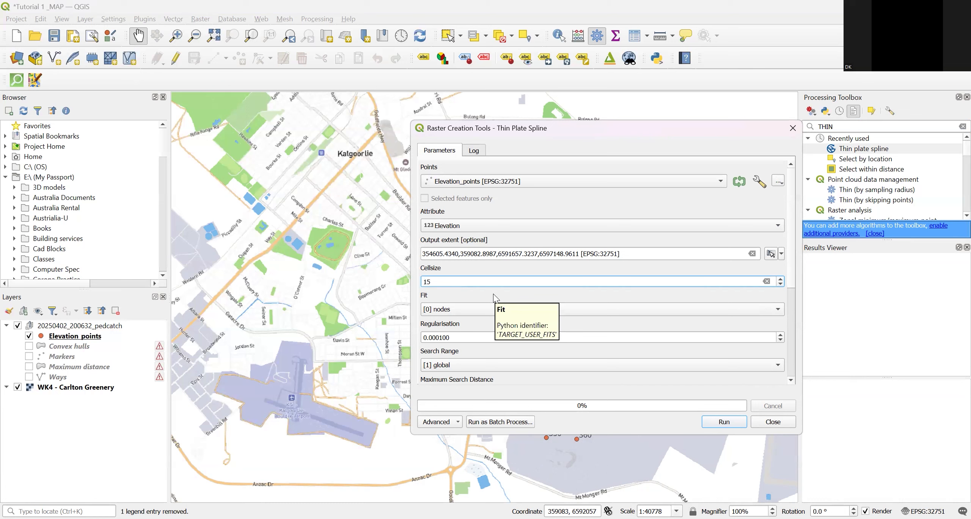
{"action": "left_click", "coordinate": [493, 294]}
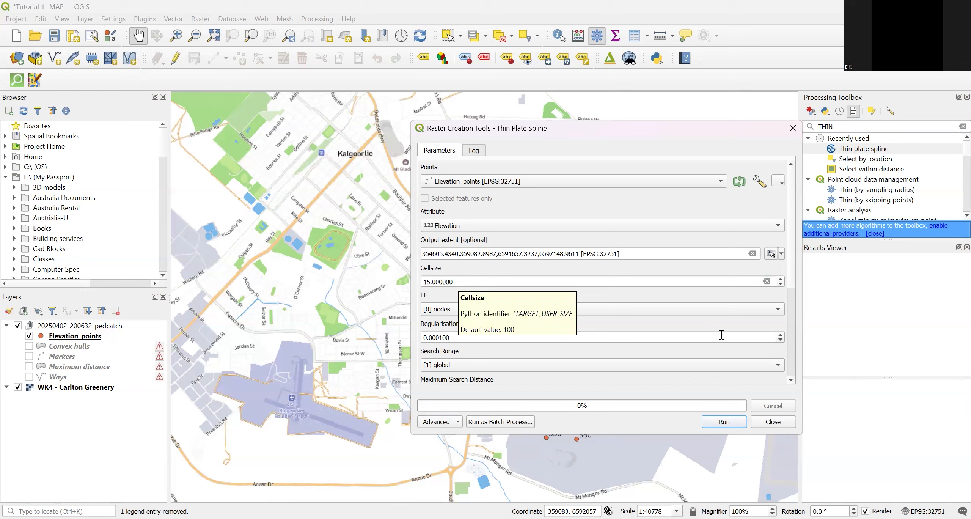
{"action": "left_click", "coordinate": [724, 422]}
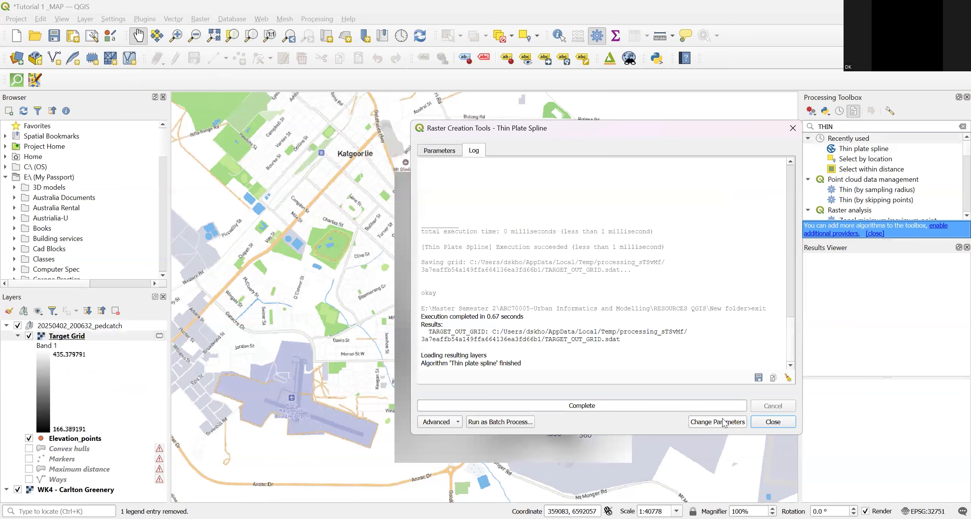
{"action": "left_click", "coordinate": [781, 424]}
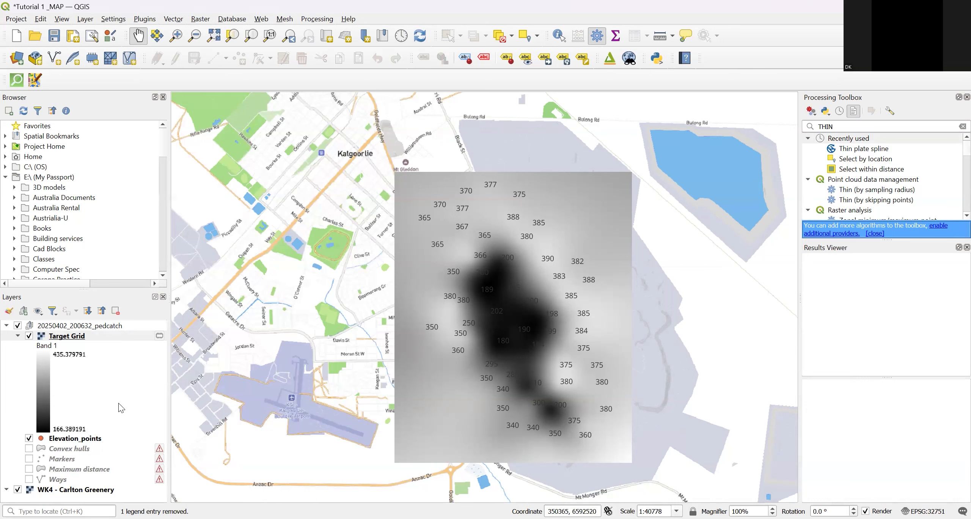
Set the Target Grid layer's symbology render type to Singleband pseudocolor
{"action": "left_click", "coordinate": [43, 371]}
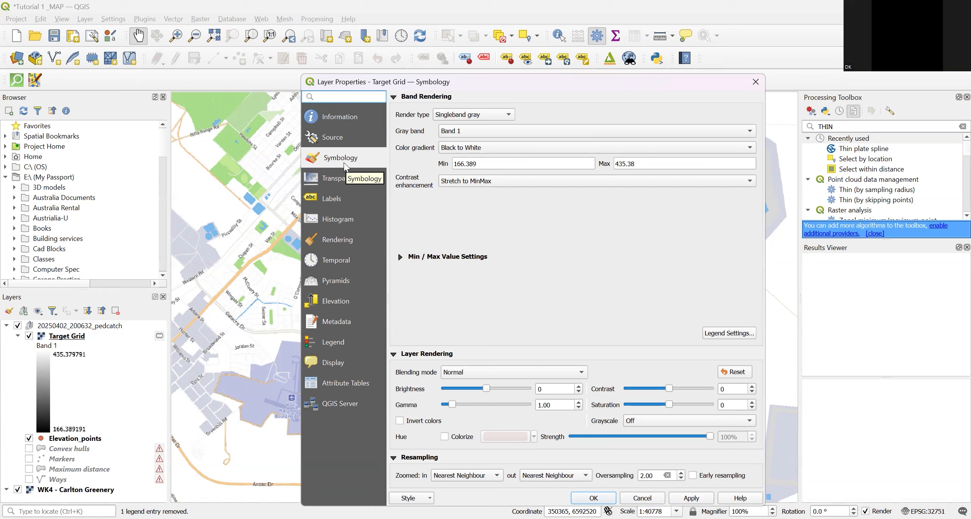
{"action": "left_click", "coordinate": [495, 114]}
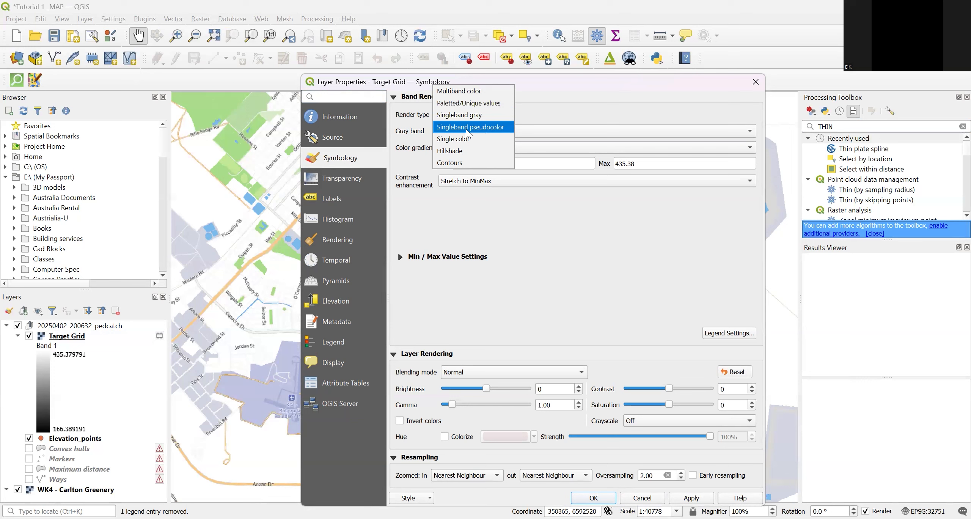
{"action": "key", "text": "Escape"}
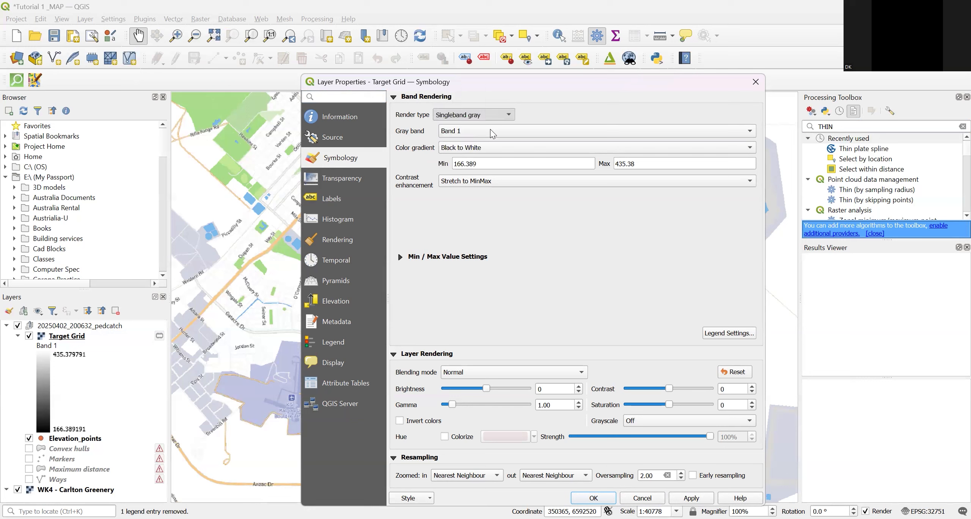
{"action": "key", "text": "Down"}
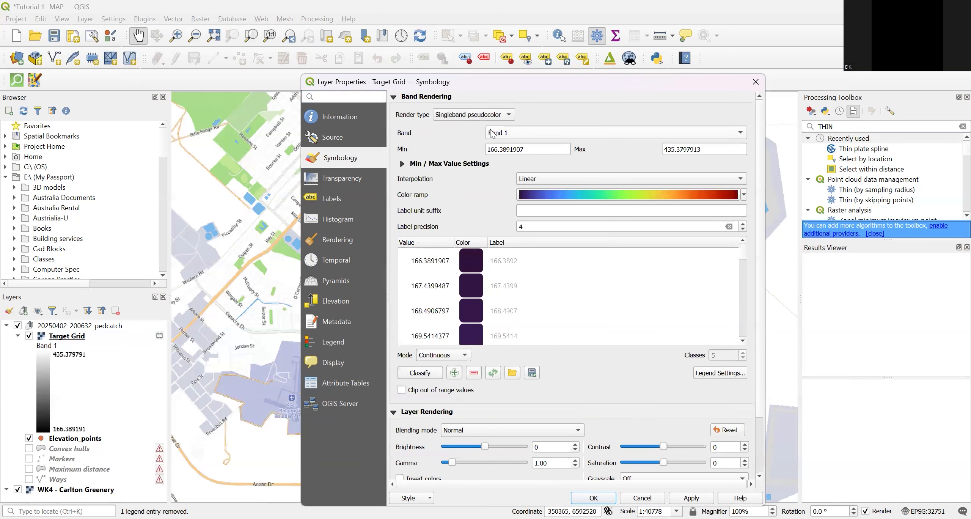
Choose the Turbo color ramp for the Target Grid layer and apply the symbology to the map
{"action": "left_click", "coordinate": [743, 195]}
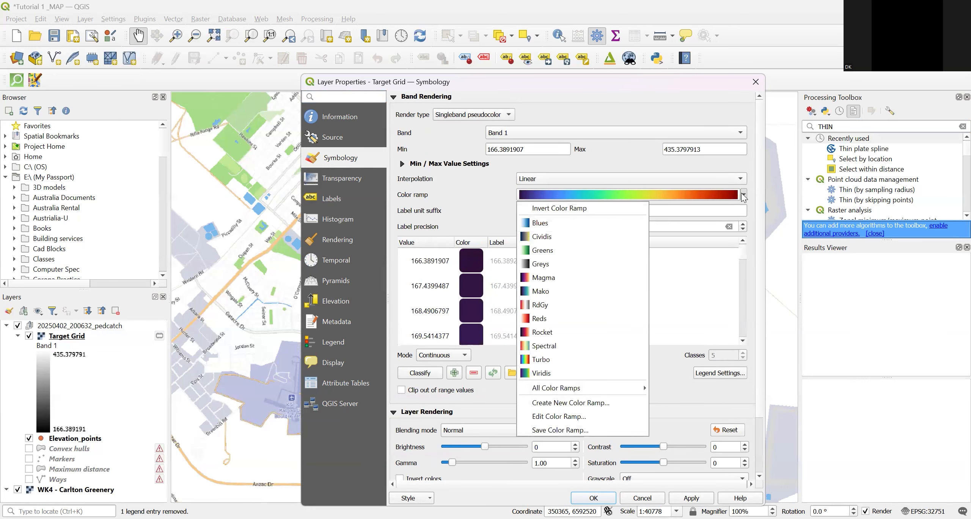
{"action": "left_click", "coordinate": [564, 359]}
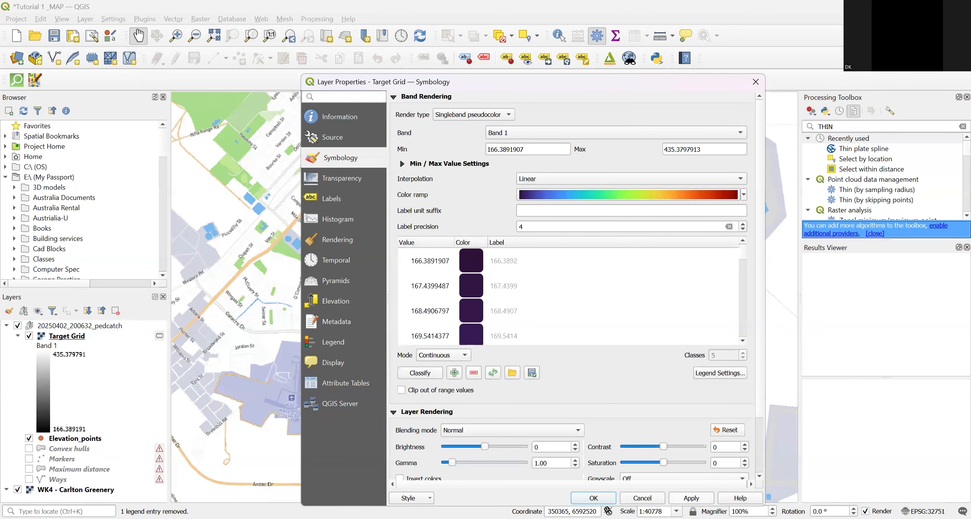
{"action": "left_click", "coordinate": [691, 497]}
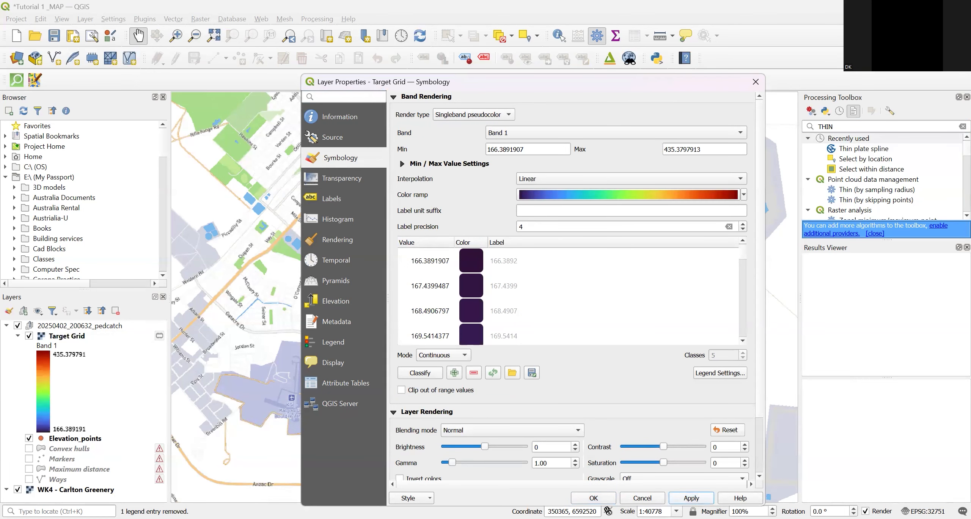
{"action": "left_click", "coordinate": [612, 499]}
{"action": "left_click_drag", "start_coordinate": [532, 336], "coordinate": [361, 318]}
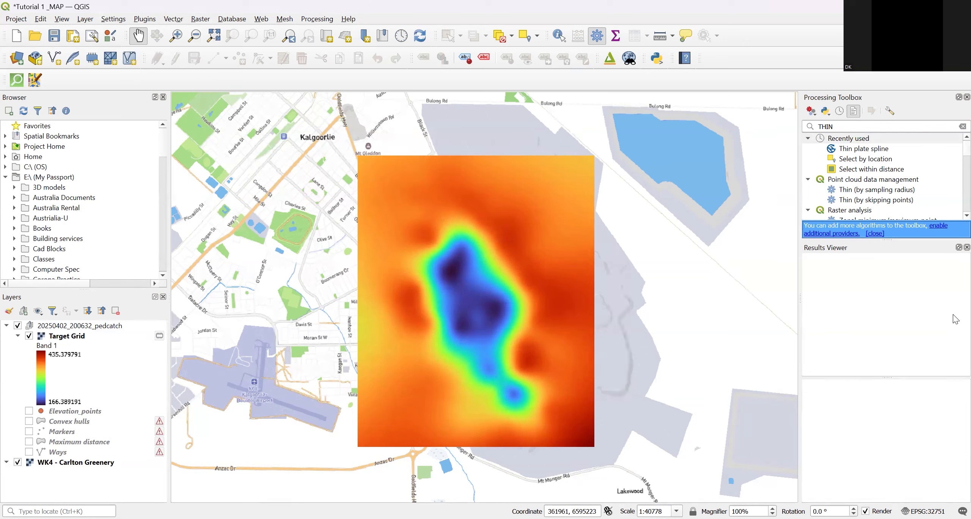
Search all plugins for QGIS2THREEJS, check its plugin entry and close the plugin manager
{"action": "left_click", "coordinate": [146, 20]}
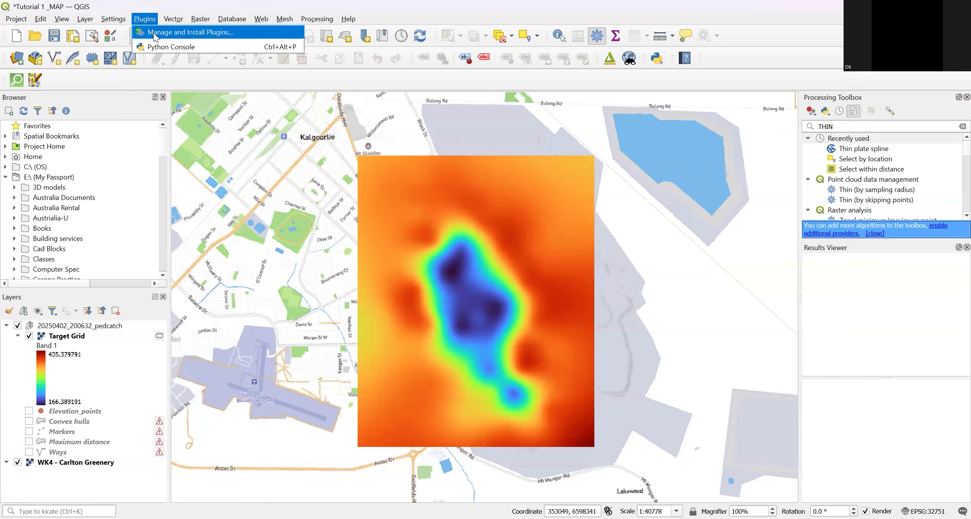
{"action": "left_click", "coordinate": [155, 35]}
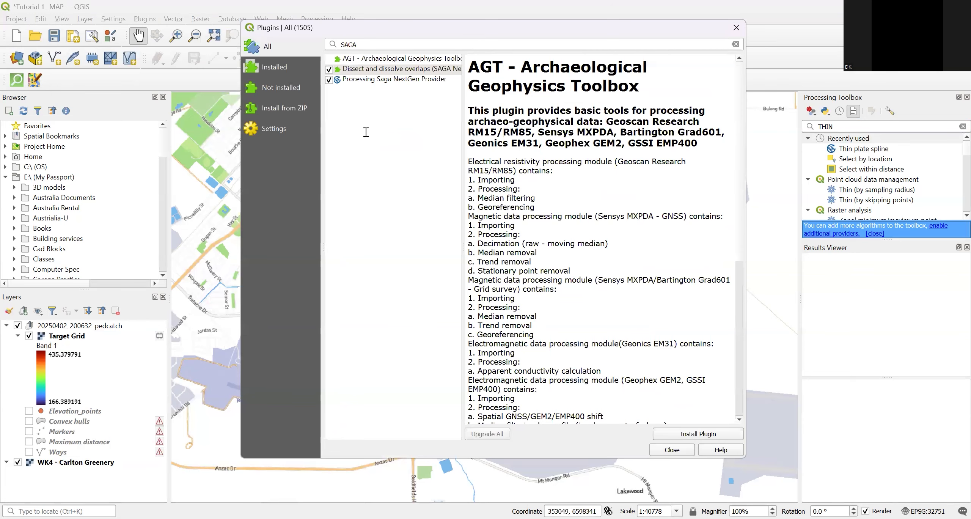
{"action": "left_click_drag", "start_coordinate": [306, 31], "coordinate": [310, 130]}
{"action": "key", "text": "BackSpace"}
{"action": "key", "text": "BackSpace"}
{"action": "key", "text": "BackSpace"}
{"action": "key", "text": "BackSpace"}
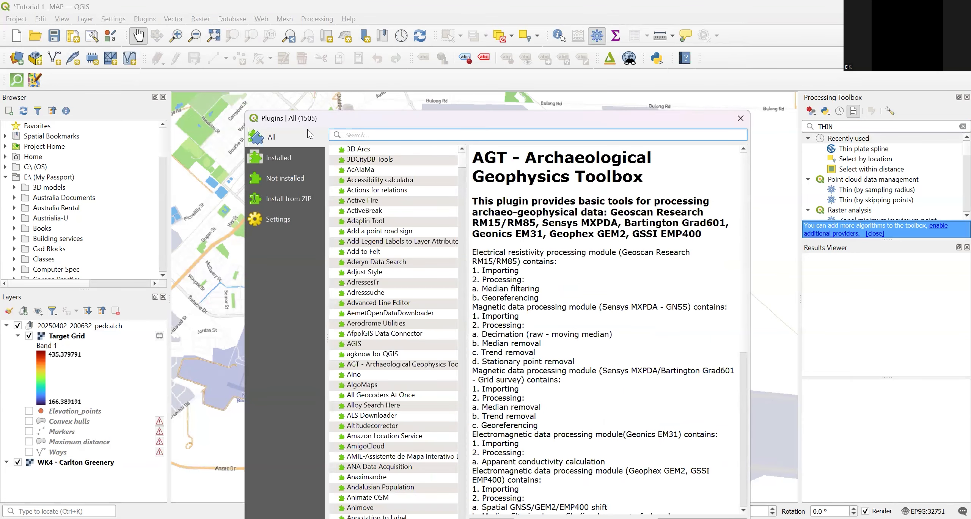
{"action": "type", "text": "QGIS"}
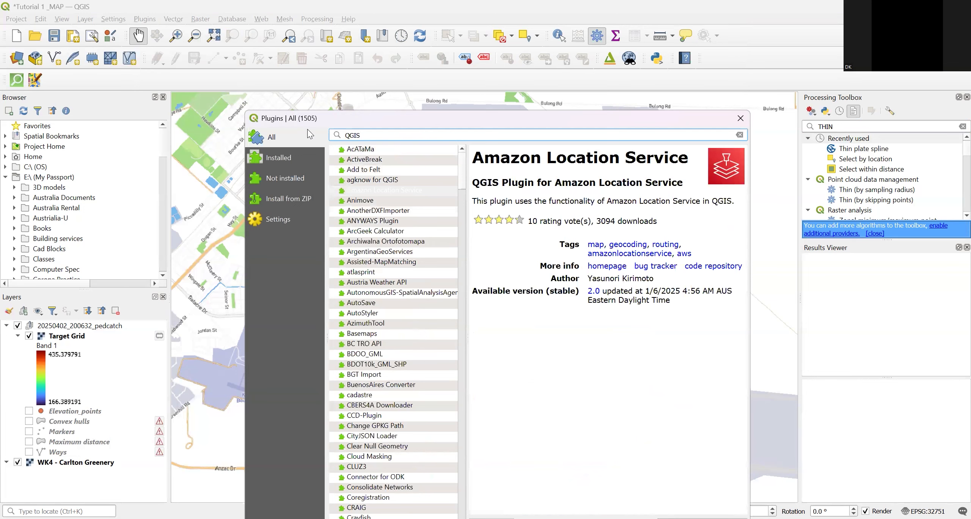
{"action": "type", "text": "2"}
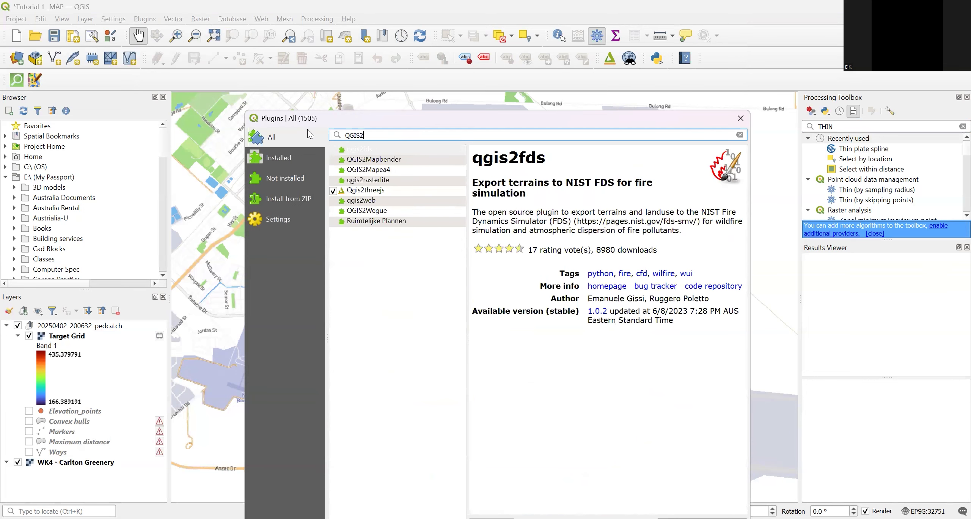
{"action": "type", "text": "THREEJS"}
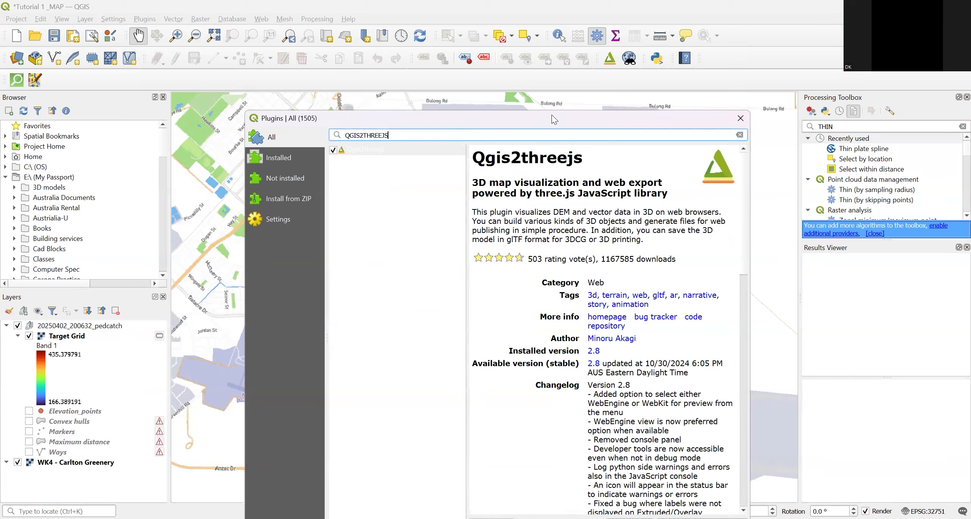
{"action": "left_click_drag", "start_coordinate": [552, 114], "coordinate": [552, 63]}
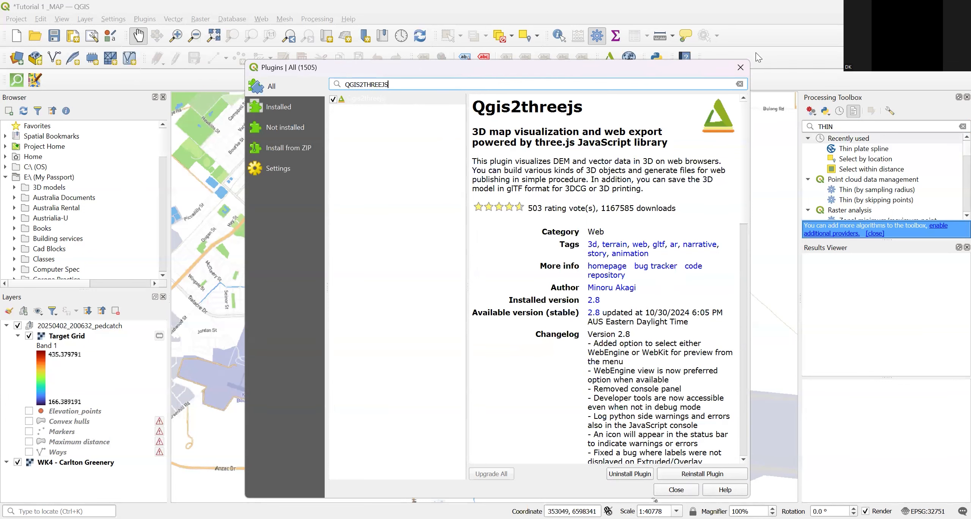
{"action": "left_click", "coordinate": [740, 67]}
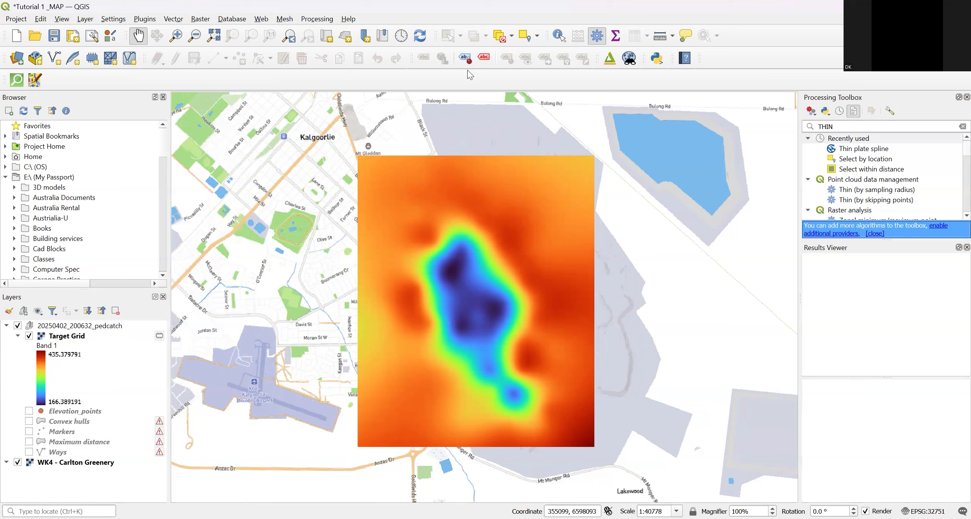
Launch the Qgis2threejs Exporter (WebKit) and enable the Target Grid DEM layer in the 3D scene
{"action": "left_click", "coordinate": [260, 19]}
{"action": "mouse_move", "coordinate": [288, 45]}
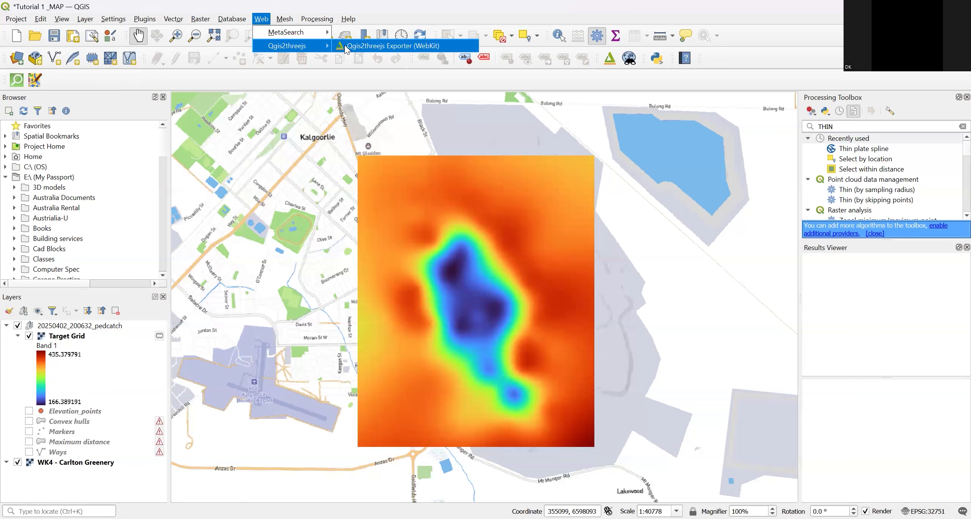
{"action": "left_click", "coordinate": [422, 46]}
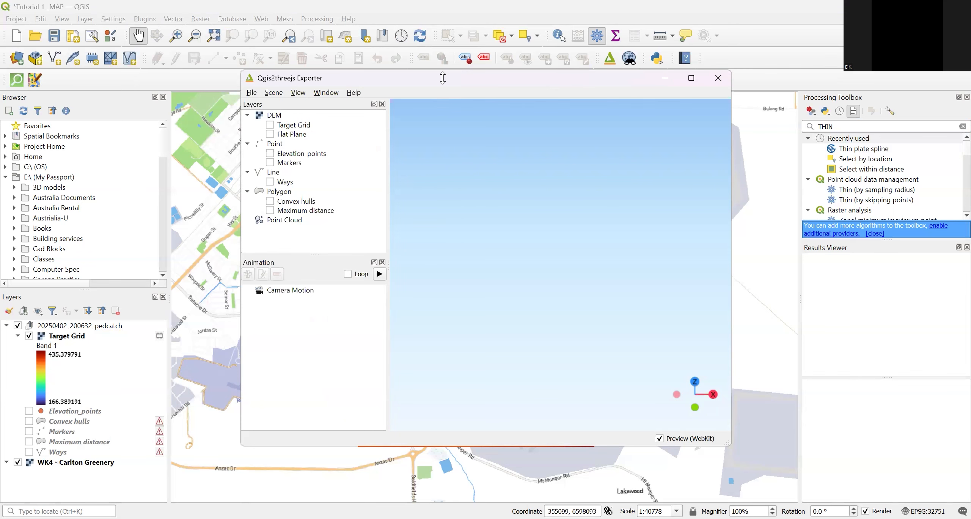
{"action": "left_click_drag", "start_coordinate": [442, 77], "coordinate": [595, 105]}
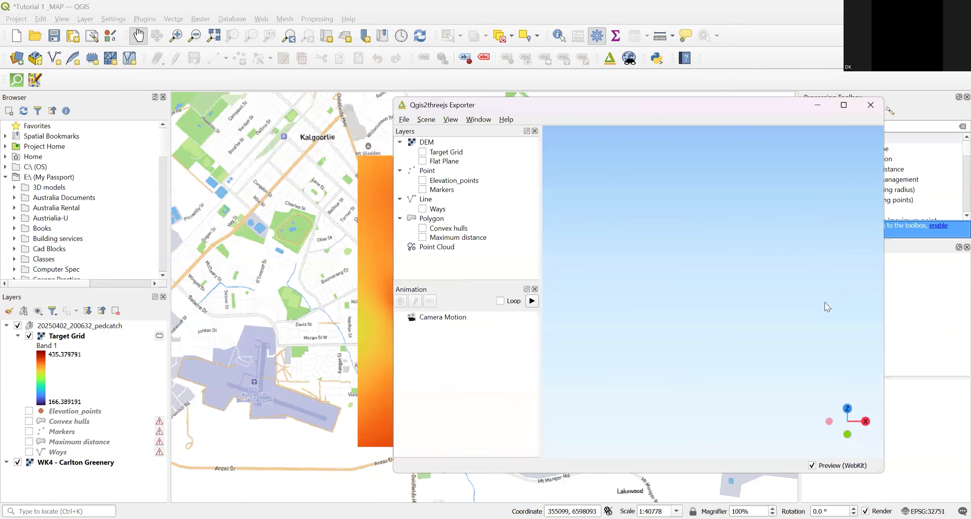
{"action": "left_click", "coordinate": [423, 152]}
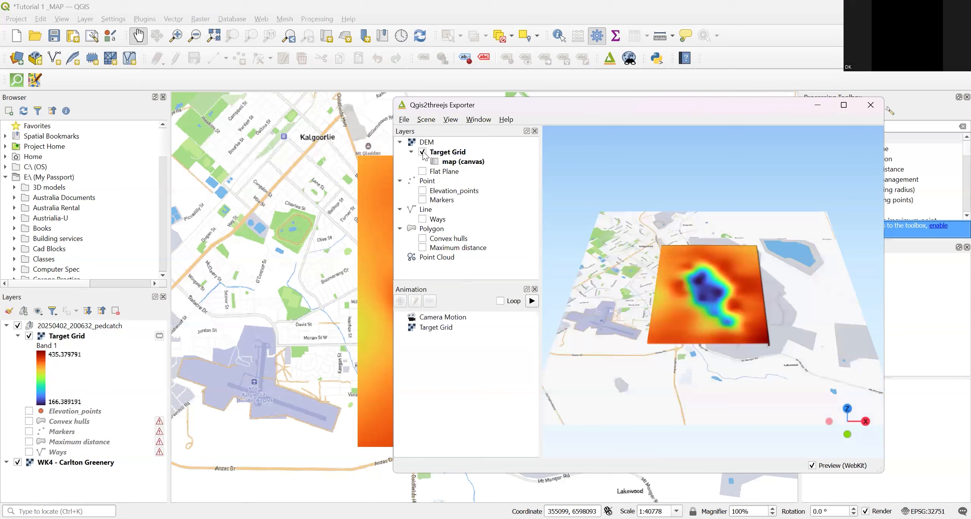
Set the 3D scene's Z exaggeration to 3 and confirm the scene settings
{"action": "left_click_drag", "start_coordinate": [740, 364], "coordinate": [702, 288]}
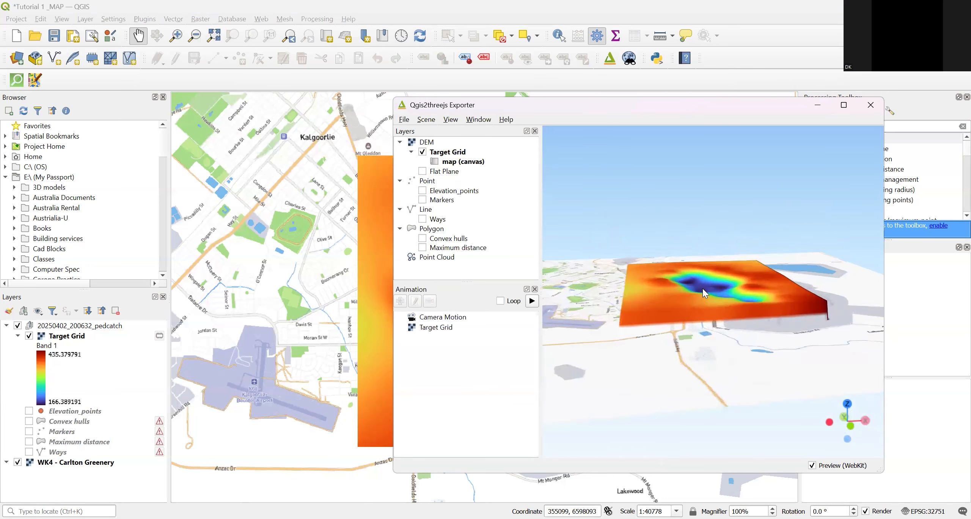
{"action": "scroll", "coordinate": [703, 289], "scroll_direction": "up", "scroll_amount": 1}
{"action": "left_click_drag", "start_coordinate": [639, 334], "coordinate": [689, 353]}
{"action": "scroll", "coordinate": [702, 301], "scroll_direction": "up", "scroll_amount": 10}
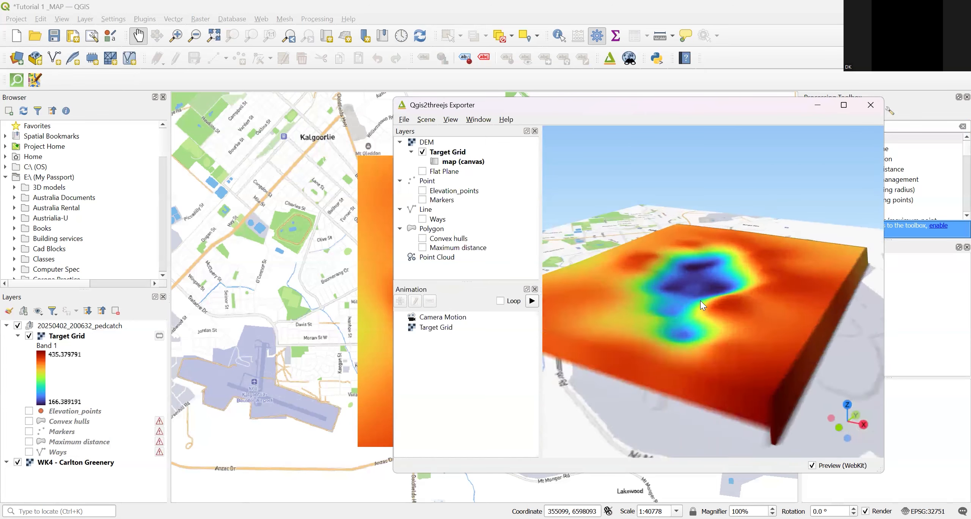
{"action": "left_click_drag", "start_coordinate": [696, 316], "coordinate": [690, 273]}
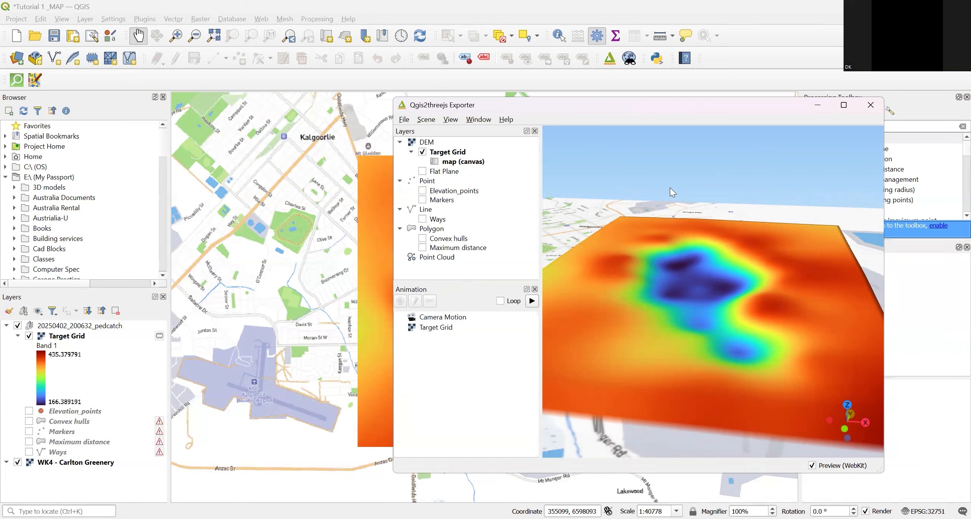
{"action": "left_click", "coordinate": [425, 120]}
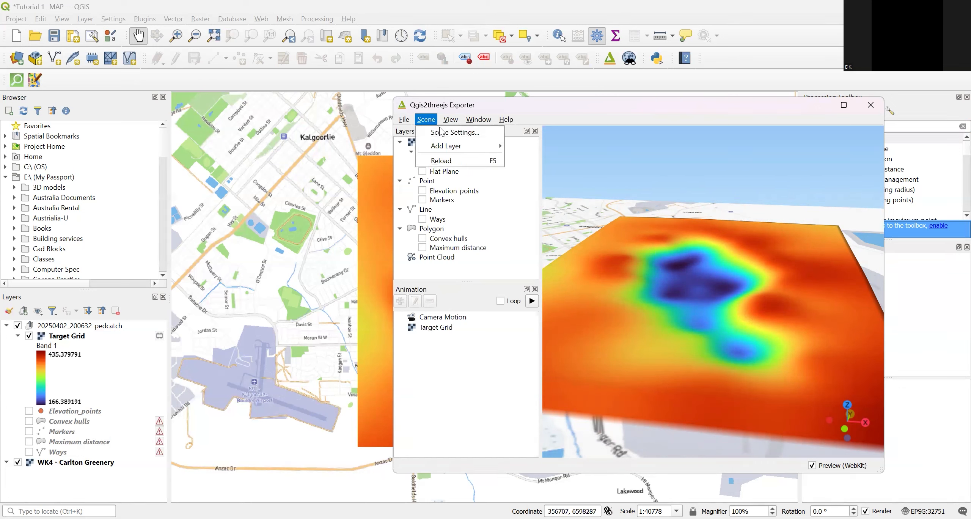
{"action": "left_click", "coordinate": [446, 135]}
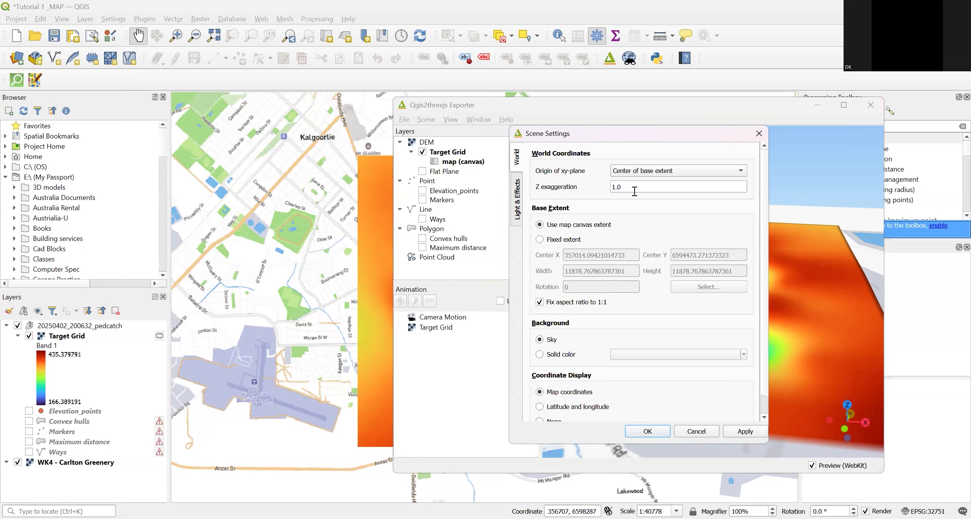
{"action": "double_click", "coordinate": [615, 188]}
{"action": "type", "text": "3"}
{"action": "left_click", "coordinate": [735, 432]}
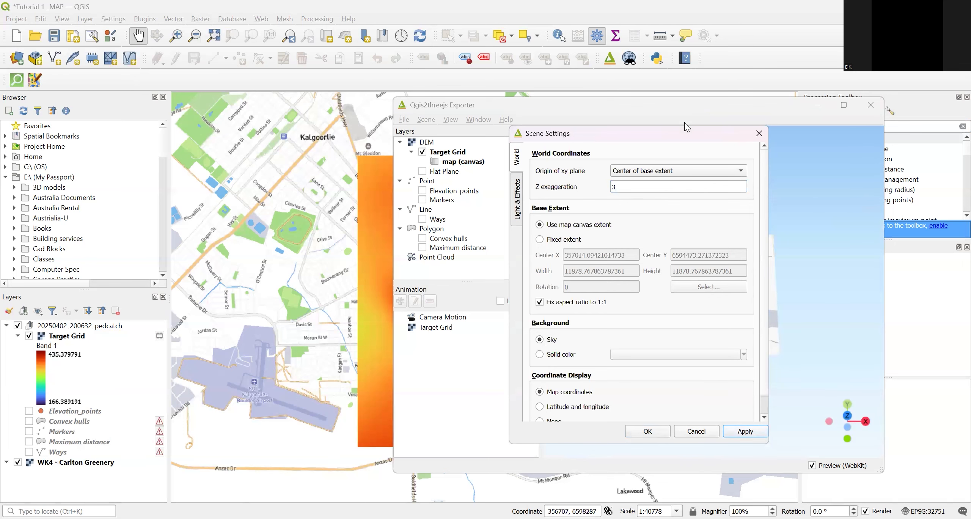
{"action": "left_click_drag", "start_coordinate": [687, 133], "coordinate": [500, 131]}
{"action": "left_click_drag", "start_coordinate": [716, 334], "coordinate": [699, 291]}
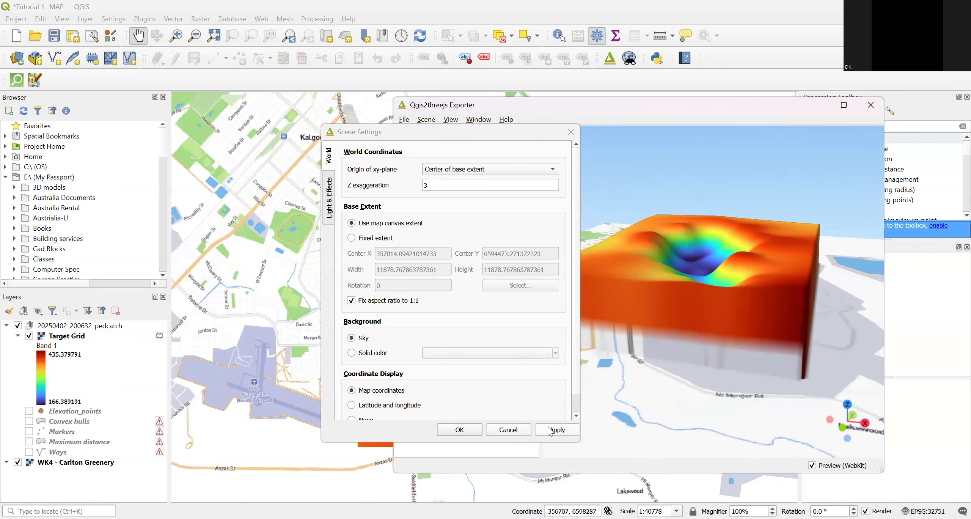
{"action": "left_click", "coordinate": [459, 426]}
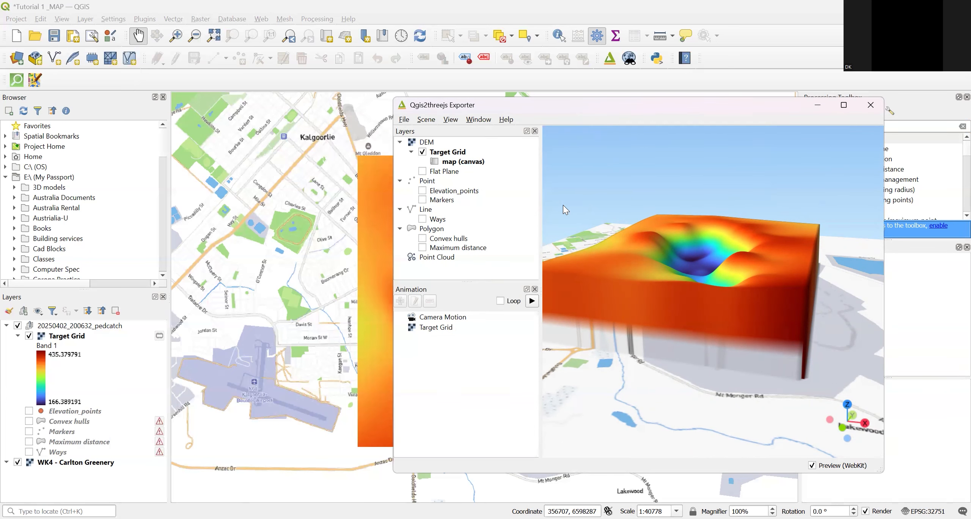
Raise the Target Grid DEM's resampling level to 6 in its exporter layer properties and confirm
{"action": "left_click", "coordinate": [467, 166]}
{"action": "double_click", "coordinate": [466, 166]}
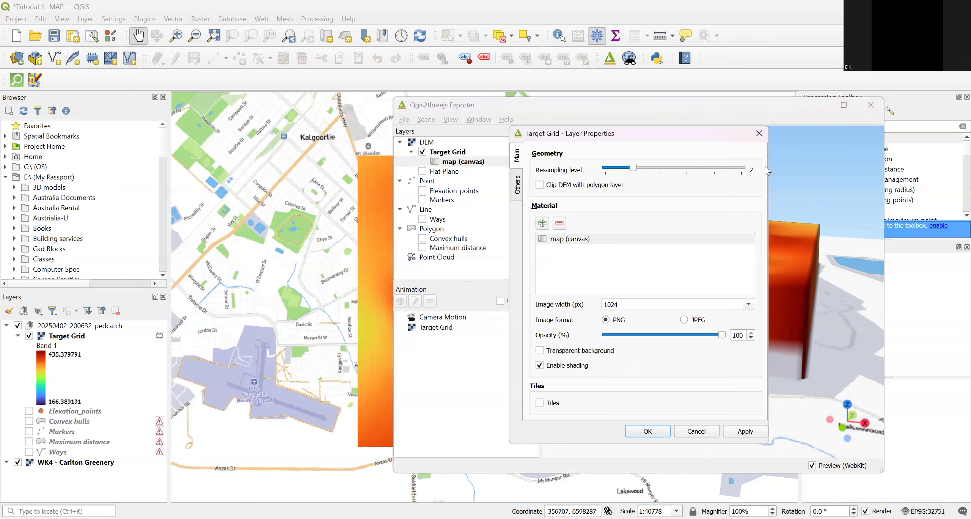
{"action": "left_click", "coordinate": [746, 176]}
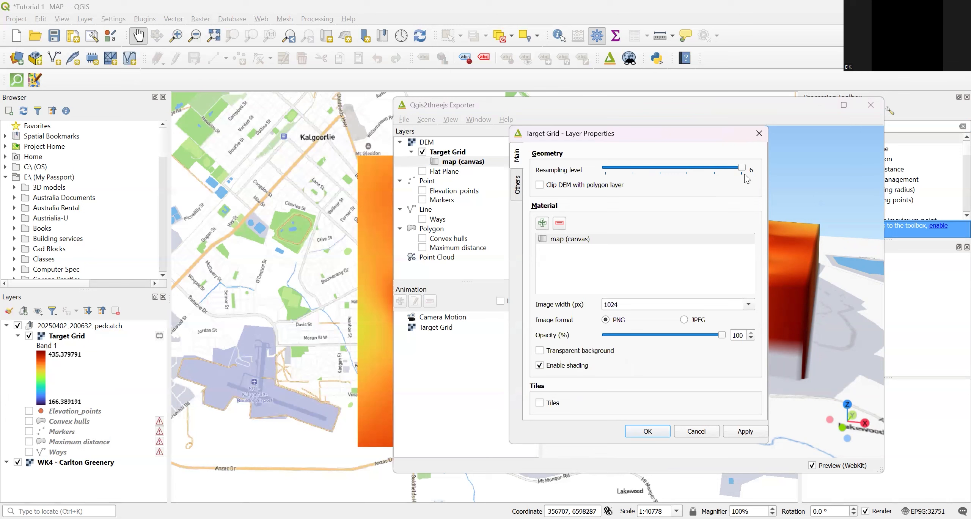
{"action": "left_click", "coordinate": [730, 433]}
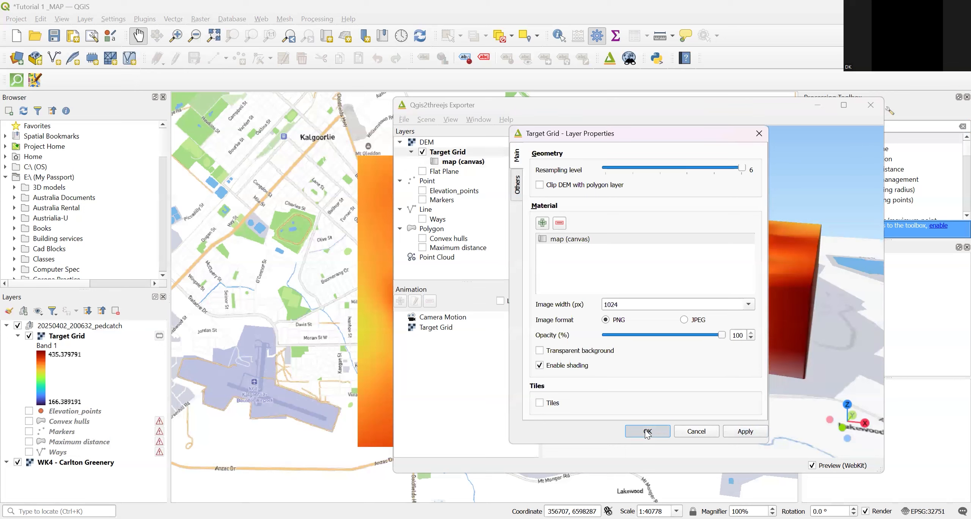
{"action": "left_click", "coordinate": [647, 431]}
Examine the 3D pit terrain from several sides and heights, and minimize the exporter window
{"action": "left_click_drag", "start_coordinate": [704, 332], "coordinate": [661, 293]}
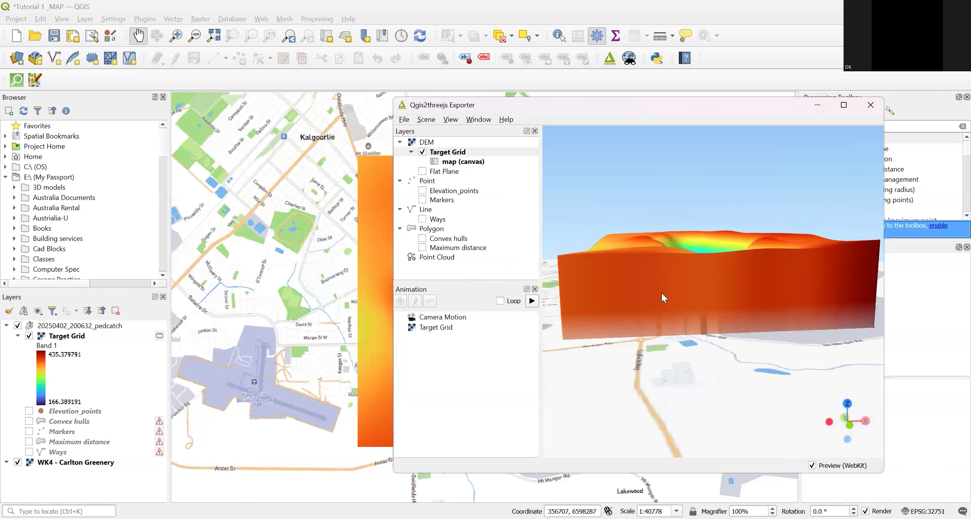
{"action": "left_click_drag", "start_coordinate": [583, 304], "coordinate": [581, 307]}
{"action": "left_click_drag", "start_coordinate": [596, 351], "coordinate": [578, 283]}
{"action": "left_click_drag", "start_coordinate": [817, 314], "coordinate": [705, 295]}
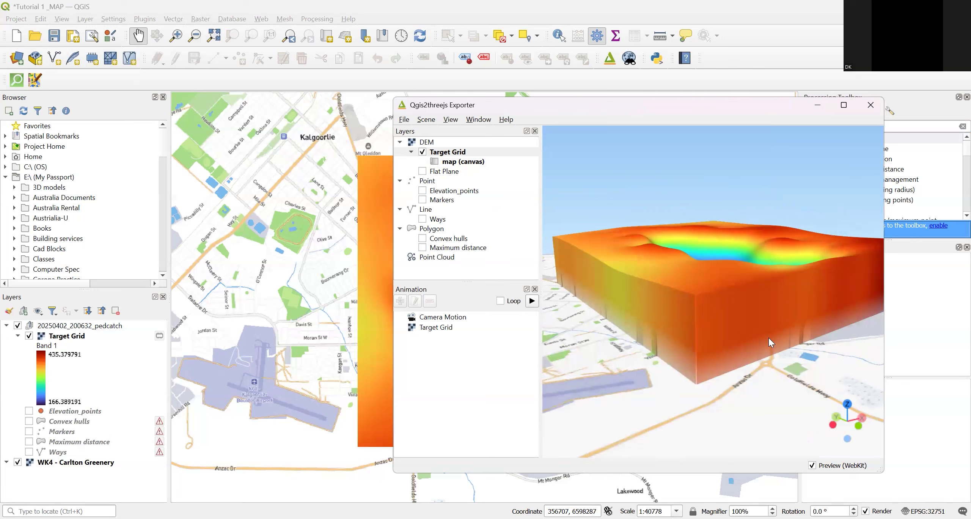
{"action": "left_click_drag", "start_coordinate": [769, 337], "coordinate": [658, 312]}
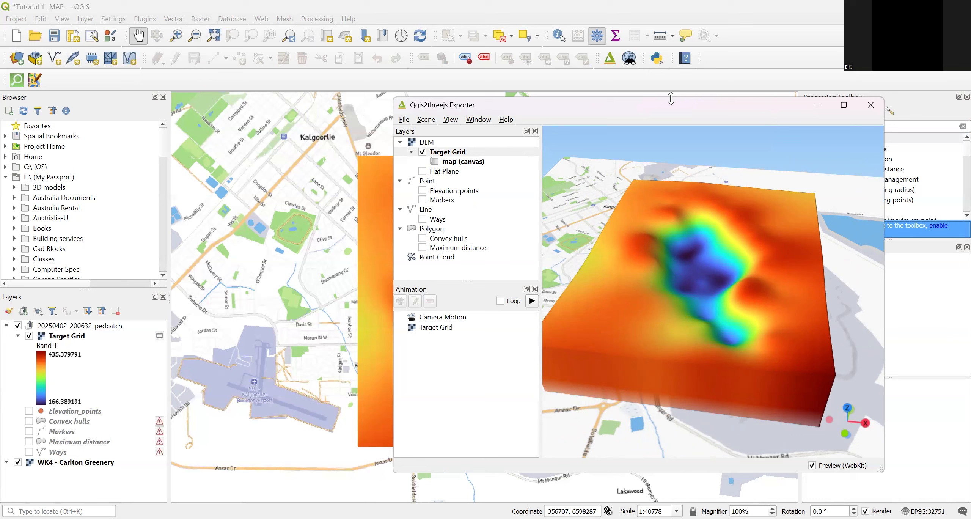
{"action": "left_click_drag", "start_coordinate": [660, 315], "coordinate": [663, 314]}
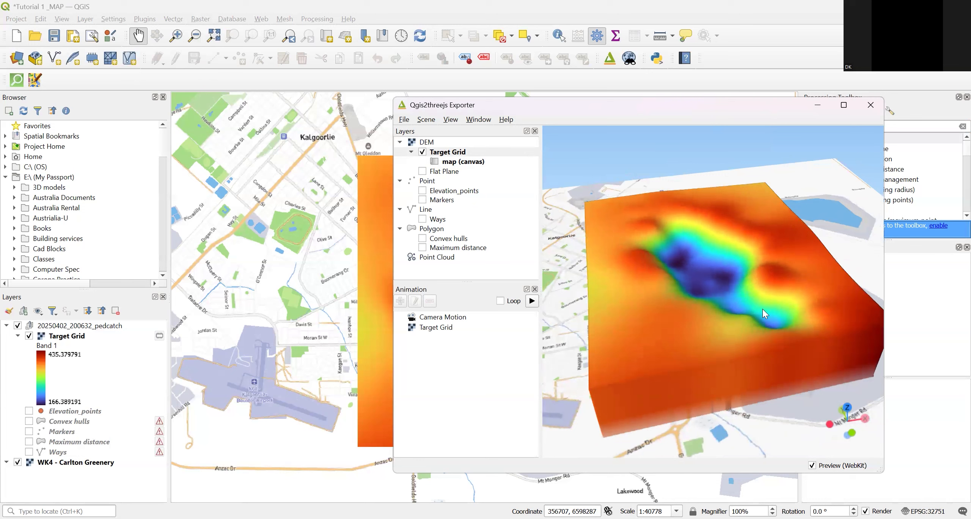
{"action": "mouse_move", "coordinate": [732, 329]}
{"action": "left_mouse_down"}
{"action": "mouse_move", "coordinate": [743, 374]}
{"action": "mouse_move", "coordinate": [699, 355]}
{"action": "mouse_move", "coordinate": [743, 309]}
{"action": "mouse_move", "coordinate": [804, 337]}
{"action": "mouse_move", "coordinate": [697, 331]}
{"action": "mouse_move", "coordinate": [748, 337]}
{"action": "left_mouse_up"}
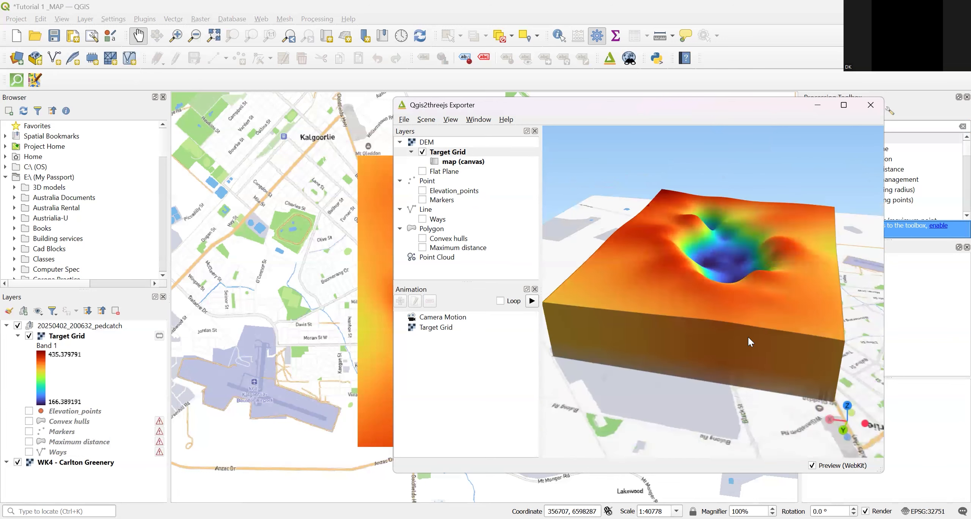
{"action": "left_click", "coordinate": [818, 105]}
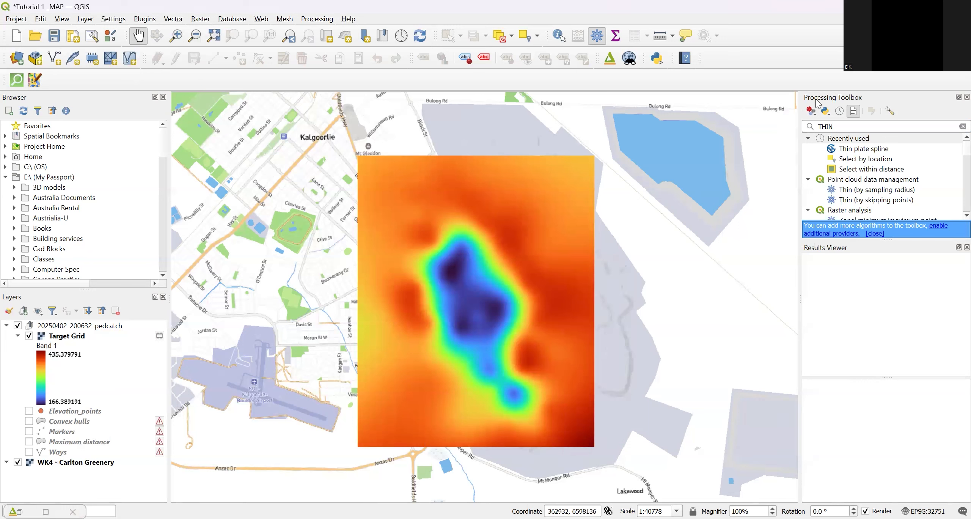
Generate contours from Target Grid with the raster Contour tool, using an interval of 20 and the attribute name ELEV, and close the dialog
{"action": "left_click_drag", "start_coordinate": [846, 126], "coordinate": [805, 127]}
{"action": "key", "text": "BackSpace"}
{"action": "type", "text": "CO"}
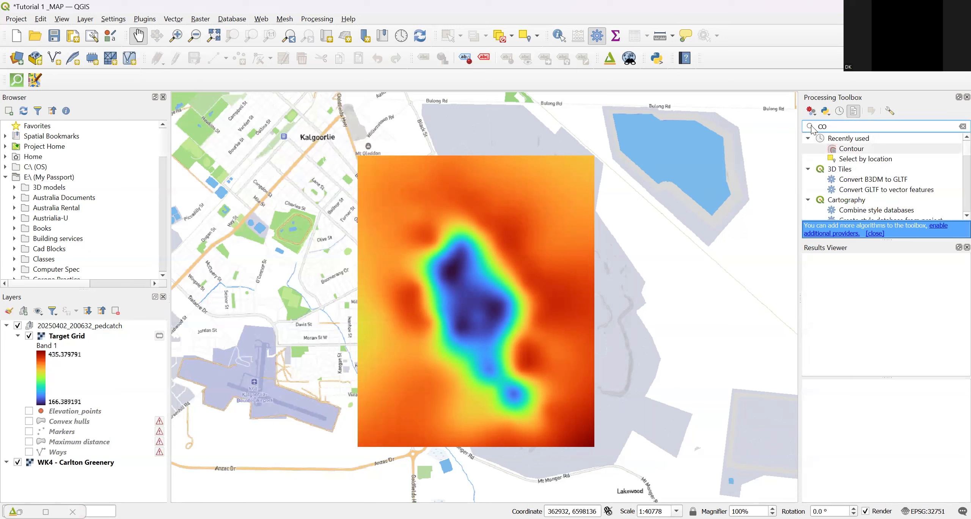
{"action": "double_click", "coordinate": [848, 151]}
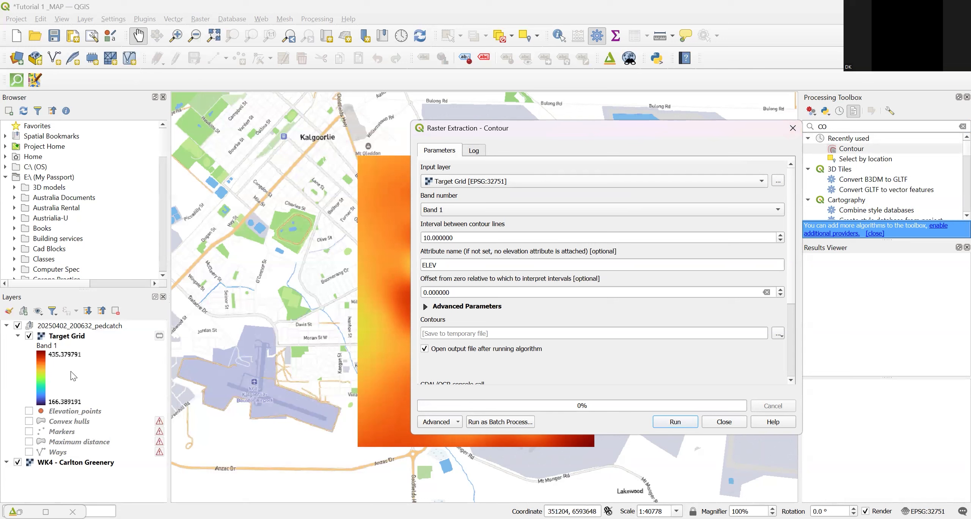
{"action": "left_click_drag", "start_coordinate": [455, 238], "coordinate": [419, 240]}
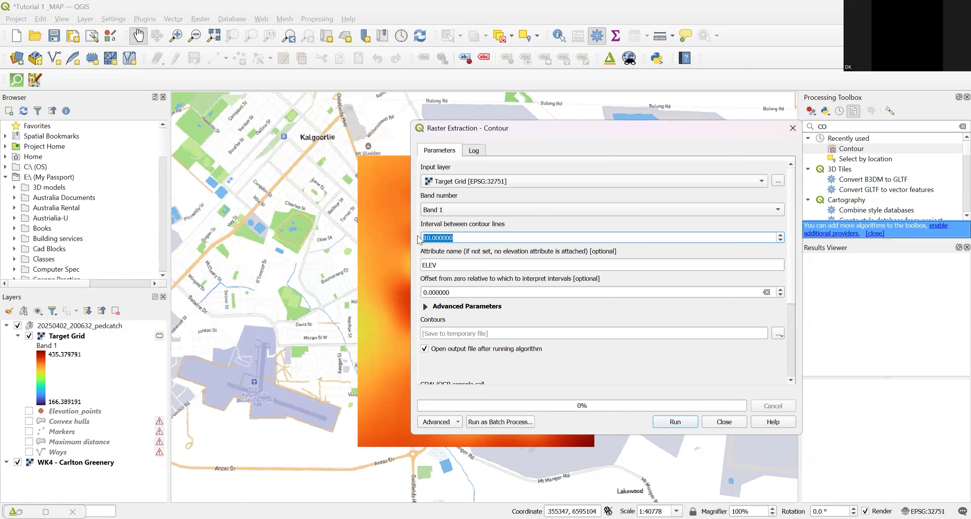
{"action": "type", "text": "20"}
{"action": "left_click", "coordinate": [448, 266]}
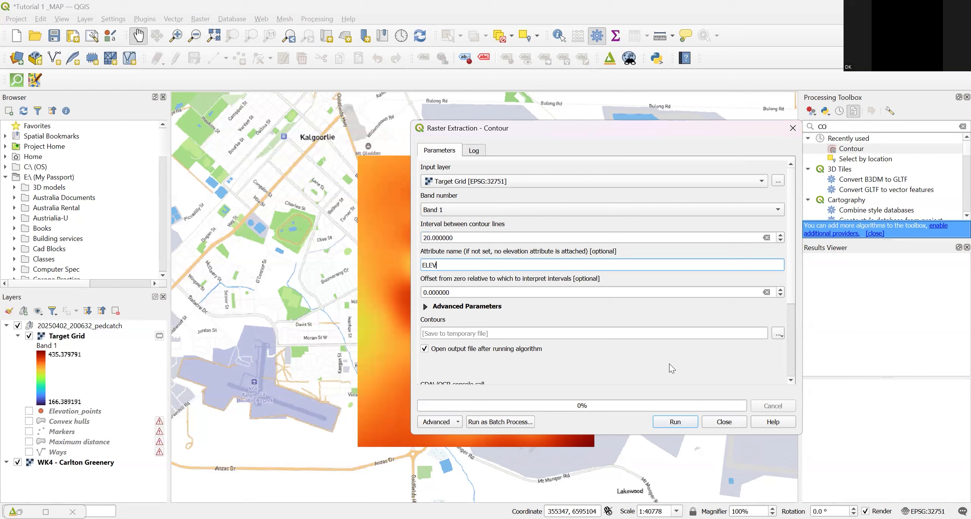
{"action": "left_click", "coordinate": [689, 425]}
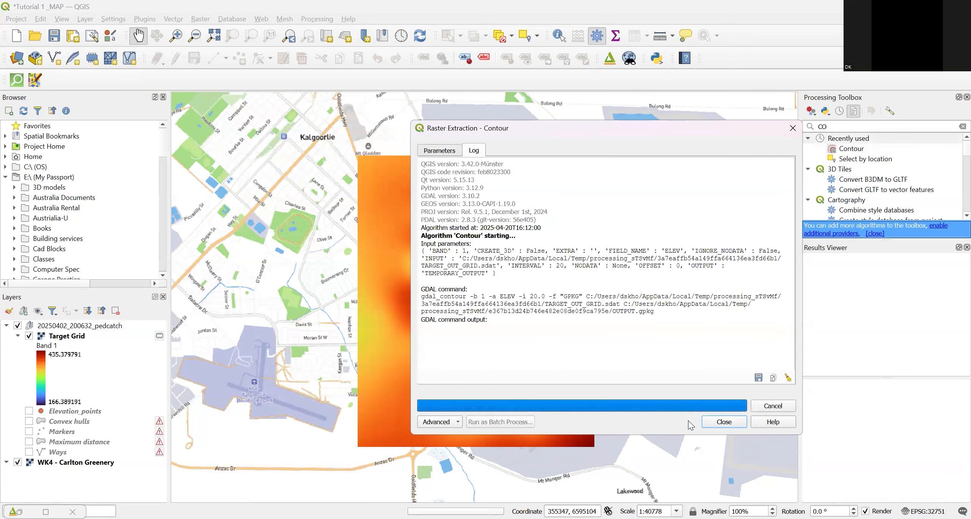
{"action": "left_click", "coordinate": [714, 425]}
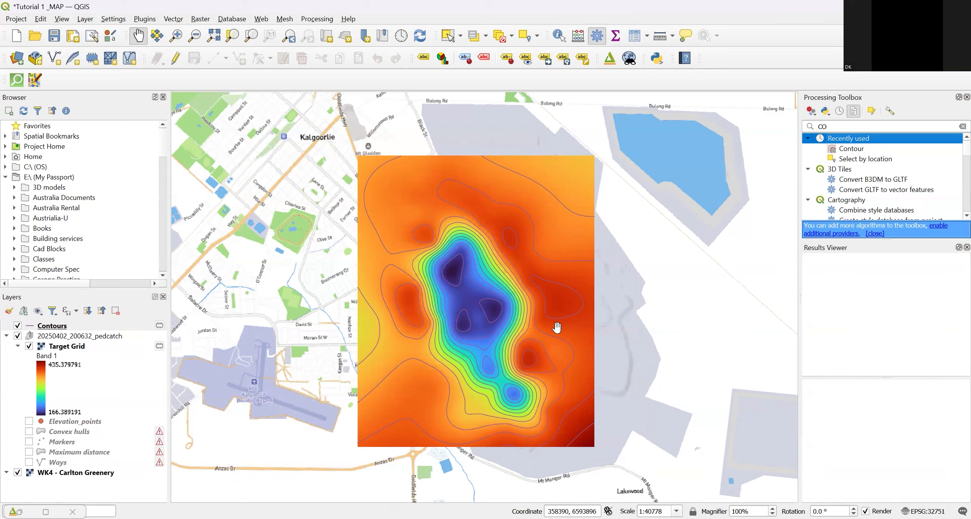
Open the Contours layer's symbology properties and set the line color to black
{"action": "left_click", "coordinate": [72, 327]}
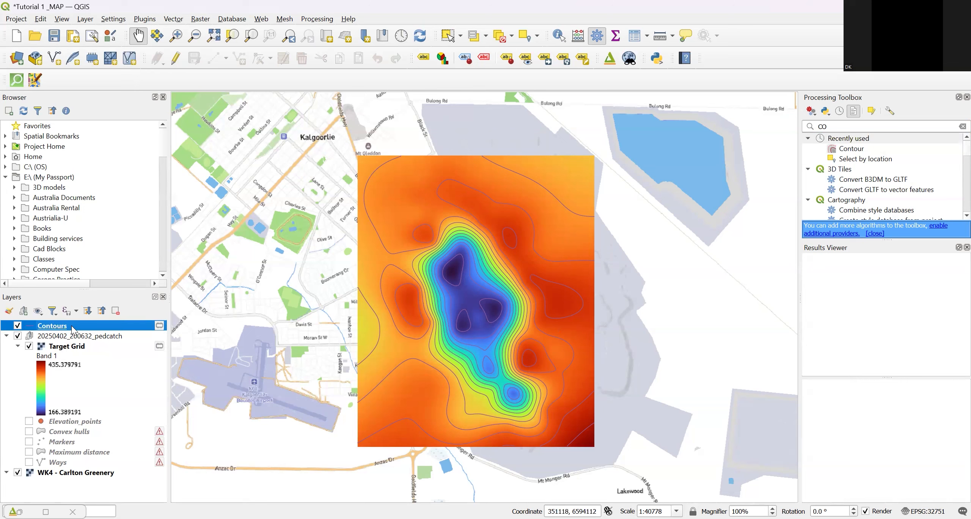
{"action": "right_click", "coordinate": [72, 326]}
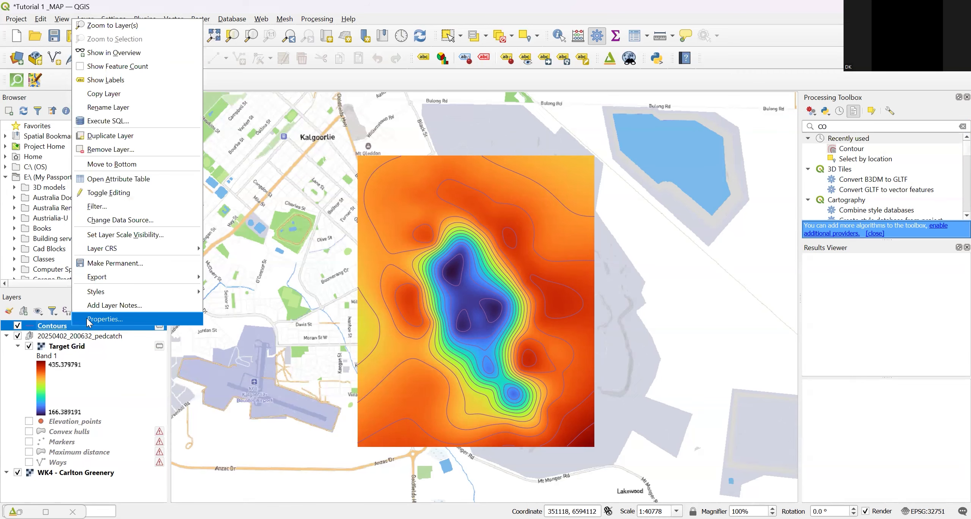
{"action": "left_click", "coordinate": [89, 320]}
{"action": "left_click", "coordinate": [353, 184]}
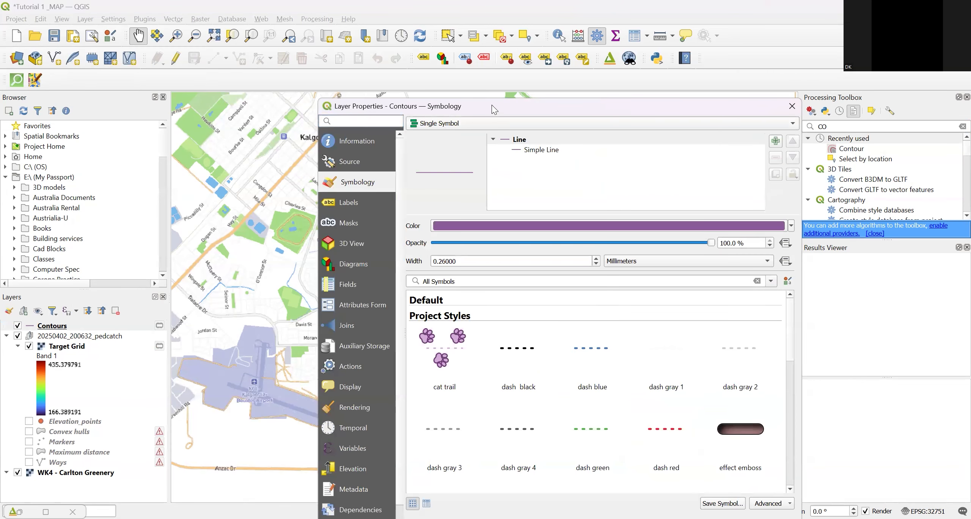
{"action": "left_click_drag", "start_coordinate": [491, 105], "coordinate": [456, 59]}
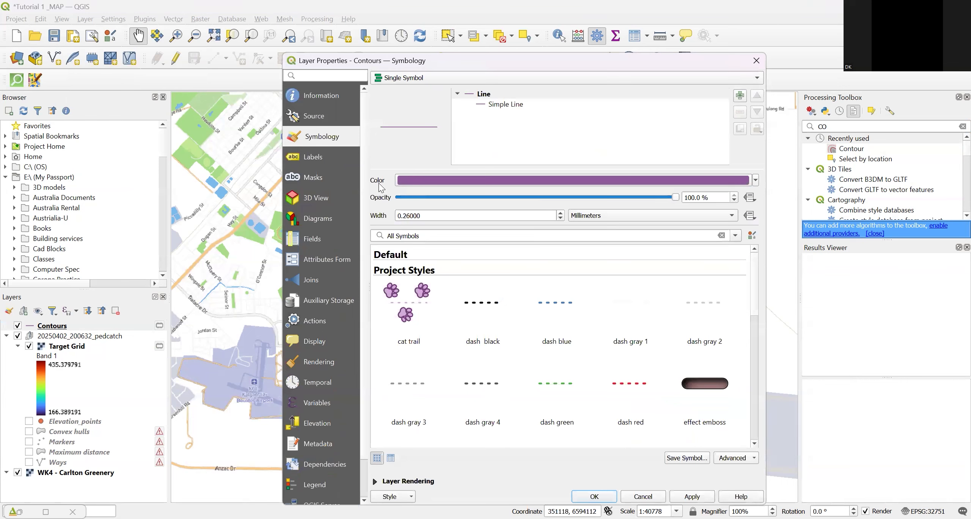
{"action": "left_click", "coordinate": [755, 180]}
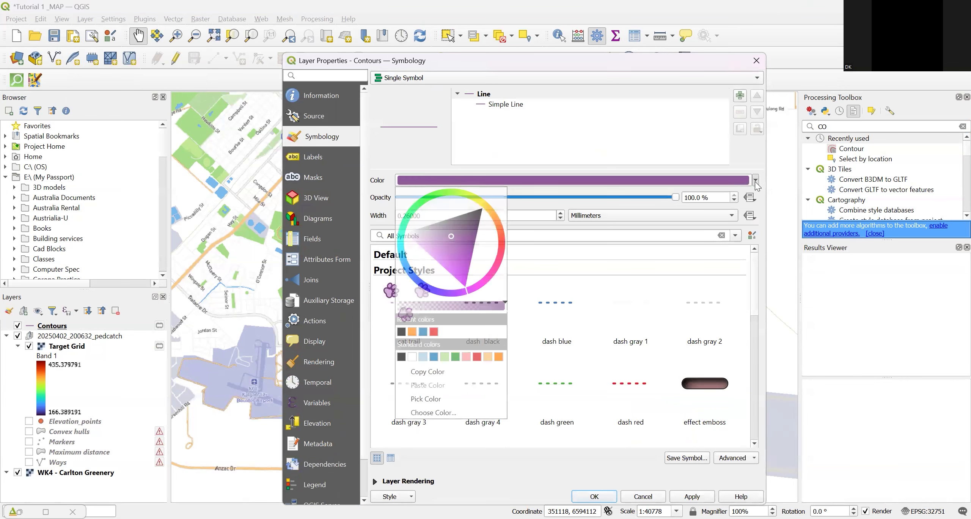
{"action": "left_click", "coordinate": [401, 332]}
Set the contour line symbol's opacity to 40% and confirm the layer properties
{"action": "left_click", "coordinate": [477, 95]}
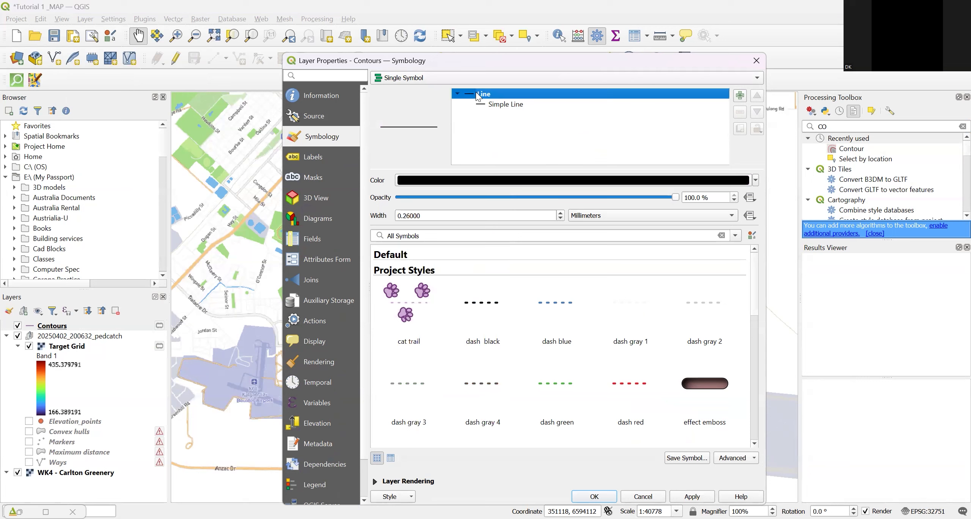
{"action": "double_click", "coordinate": [477, 95]}
{"action": "left_click", "coordinate": [457, 94]}
{"action": "left_click_drag", "start_coordinate": [719, 197], "coordinate": [666, 198]}
{"action": "type", "text": "40"}
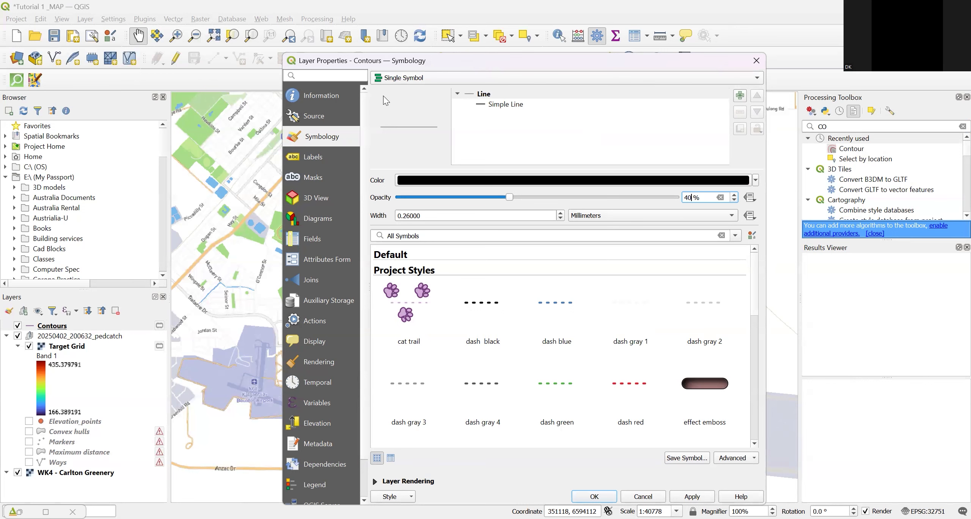
{"action": "left_click", "coordinate": [690, 496]}
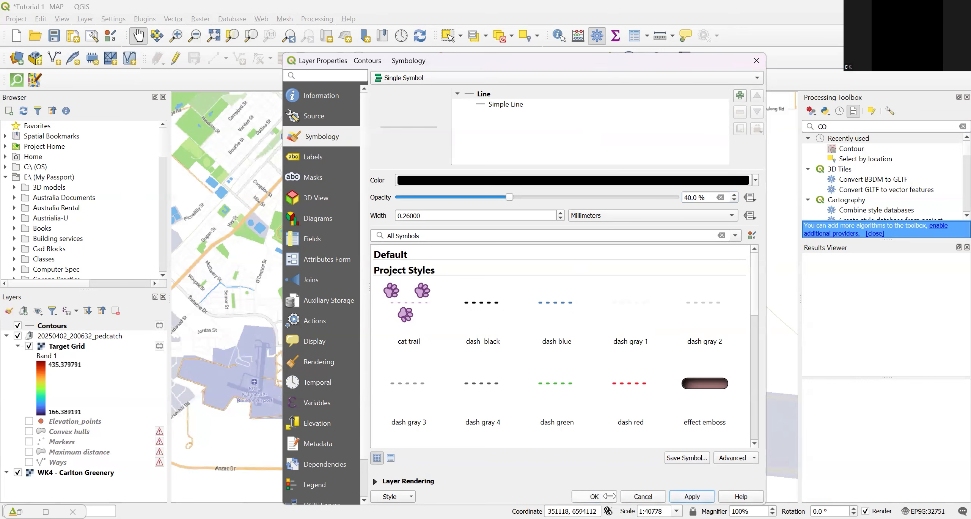
{"action": "left_click", "coordinate": [594, 495]}
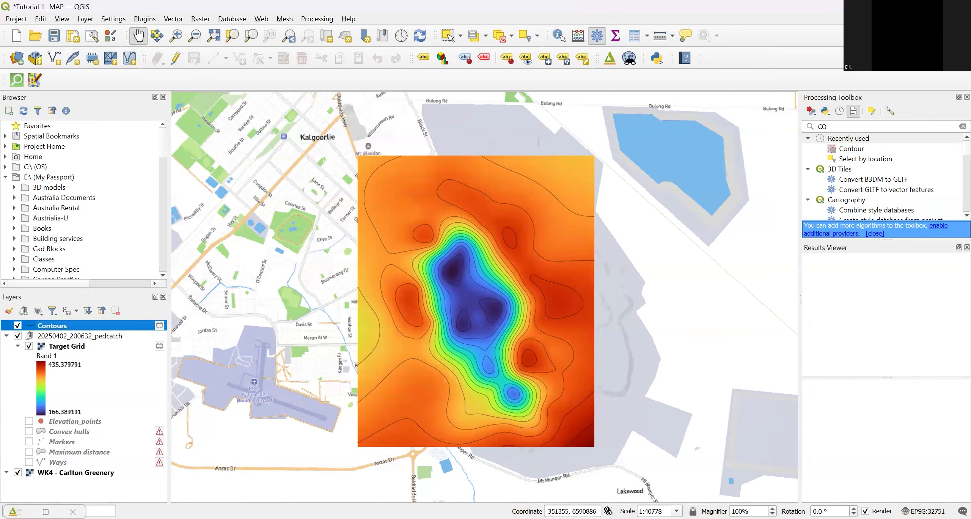
Bring back the Qgis2threejs Exporter and examine the contour lines on the 3D pit terrain from several sides and distances
{"action": "scroll", "coordinate": [709, 231], "scroll_direction": "up", "scroll_amount": 5}
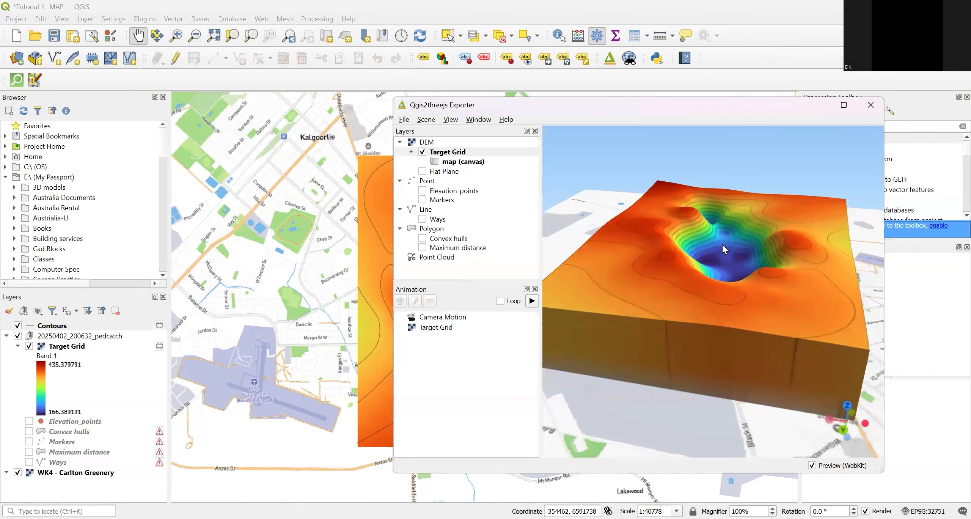
{"action": "left_click_drag", "start_coordinate": [761, 282], "coordinate": [733, 316]}
{"action": "left_click_drag", "start_coordinate": [650, 330], "coordinate": [668, 379]}
{"action": "left_click_drag", "start_coordinate": [620, 354], "coordinate": [772, 282]}
{"action": "left_click_drag", "start_coordinate": [565, 228], "coordinate": [712, 260]}
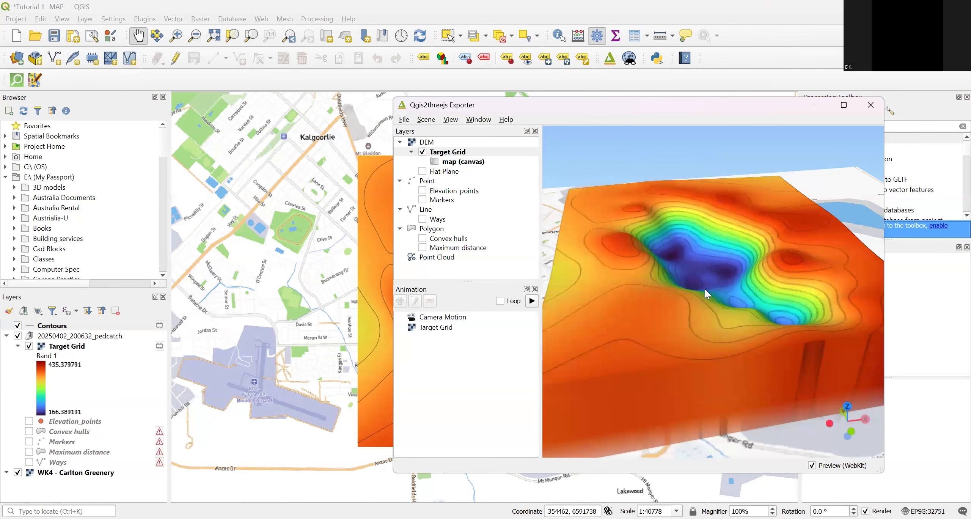
{"action": "scroll", "coordinate": [705, 290], "scroll_direction": "down", "scroll_amount": 2}
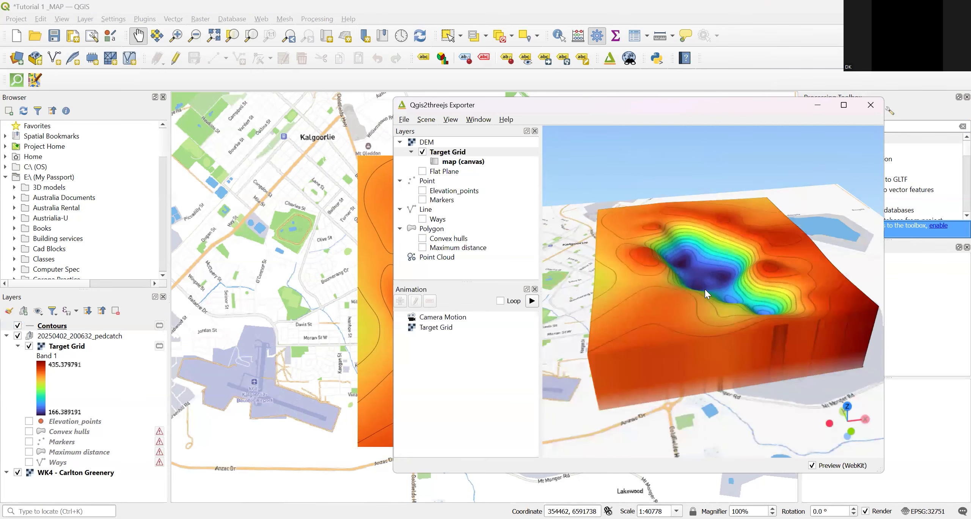